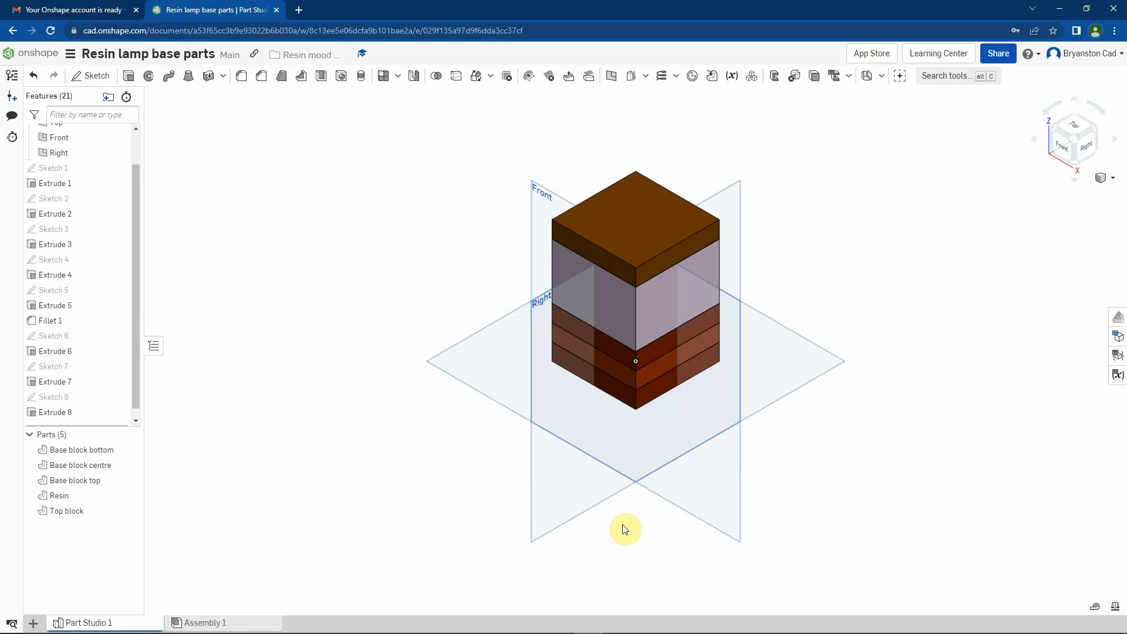
Create a construction plane offset 20 mm from the Front plane
{"action": "mouse_move", "coordinate": [307, 325]}
{"action": "right_mouse_down"}
{"action": "mouse_move", "coordinate": [321, 308]}
{"action": "mouse_move", "coordinate": [327, 335]}
{"action": "right_mouse_up"}
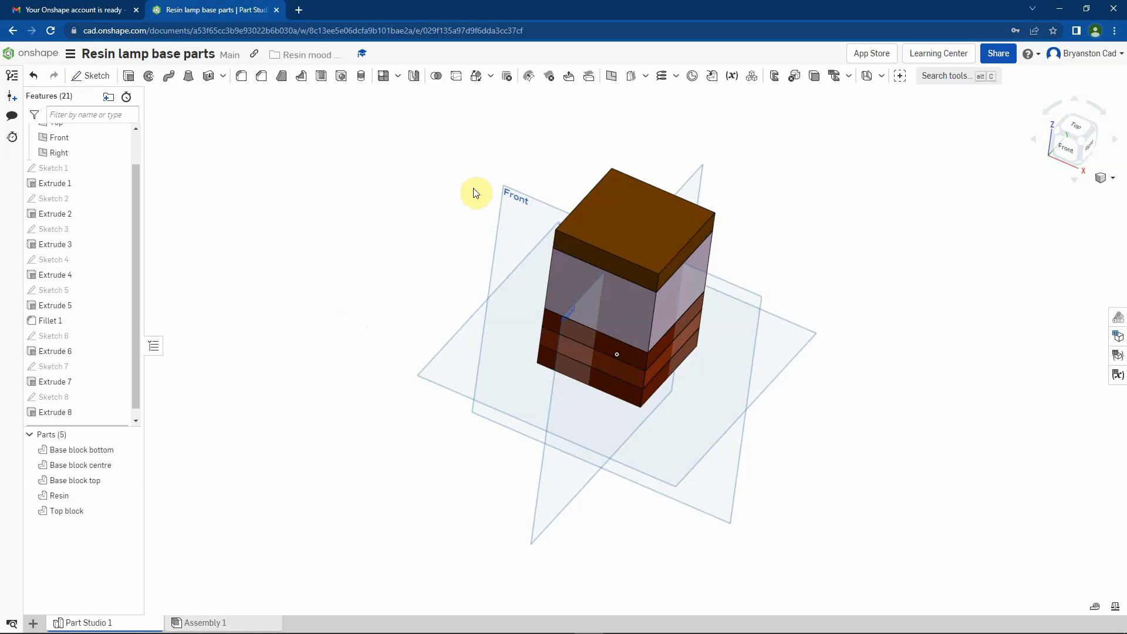
{"action": "left_click", "coordinate": [511, 211]}
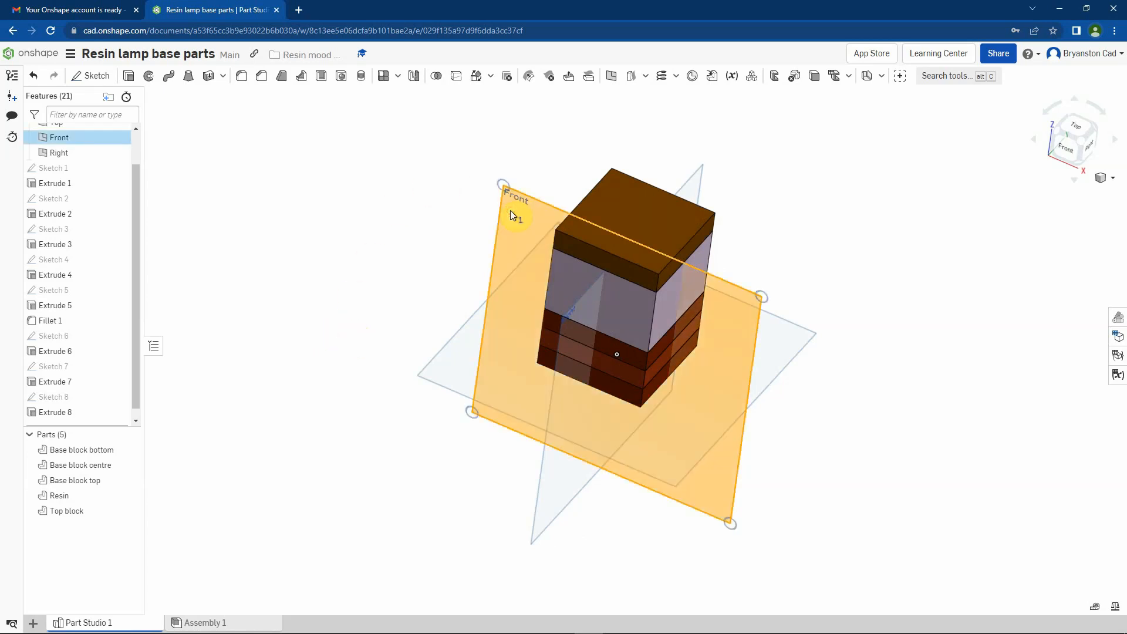
{"action": "left_click", "coordinate": [611, 80]}
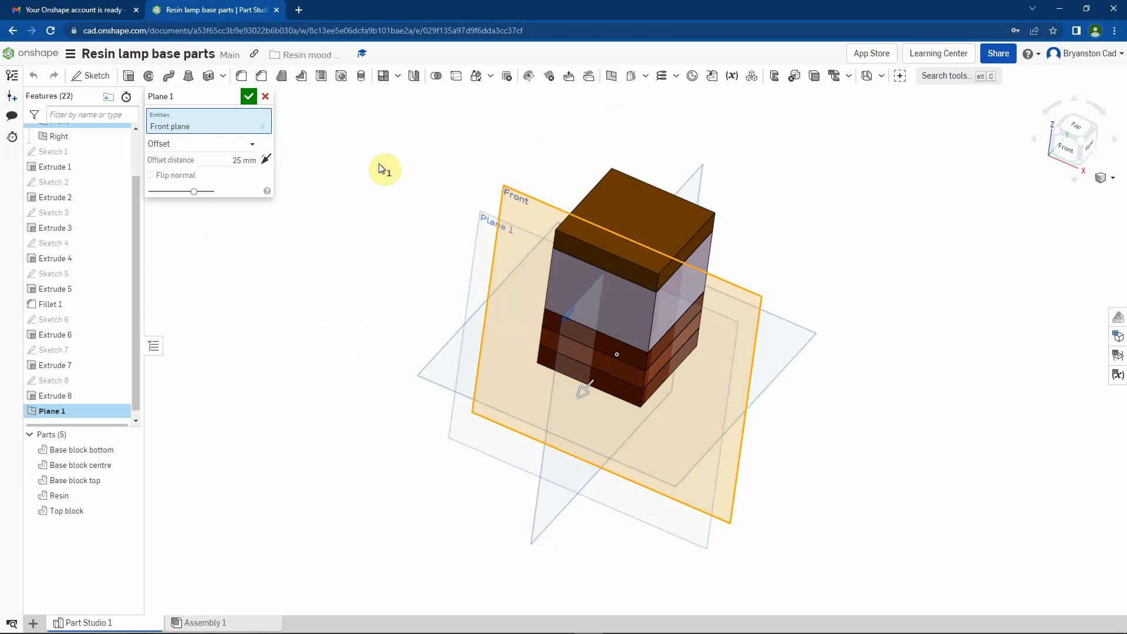
{"action": "right_click_drag", "start_coordinate": [378, 163], "coordinate": [371, 177]}
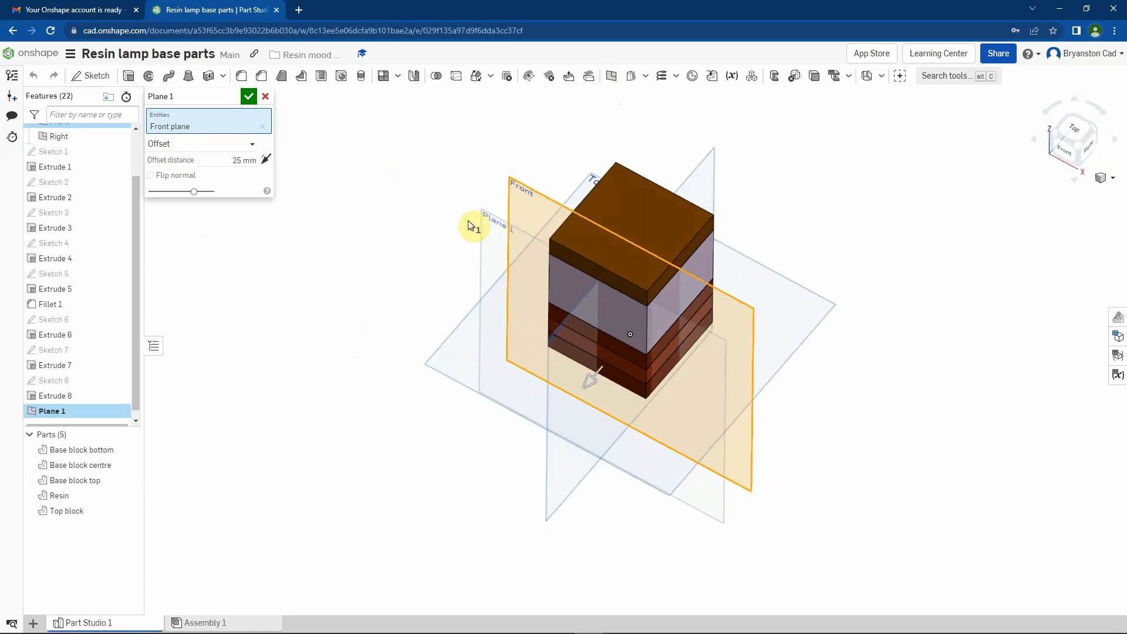
{"action": "left_click", "coordinate": [241, 160]}
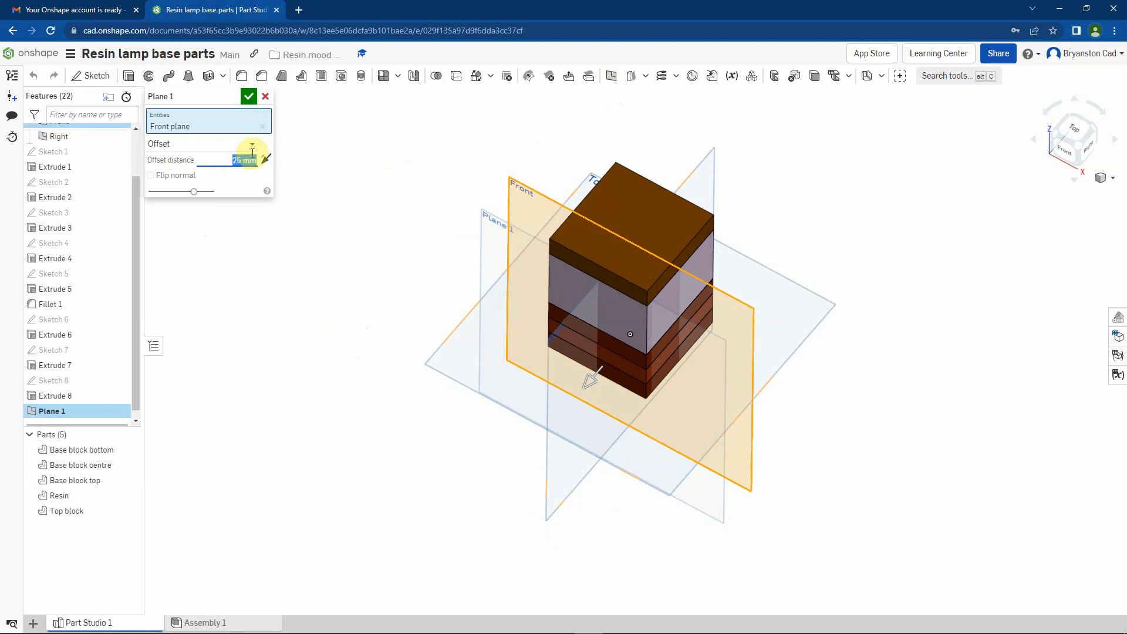
{"action": "type", "text": "20"}
{"action": "key", "text": "Return"}
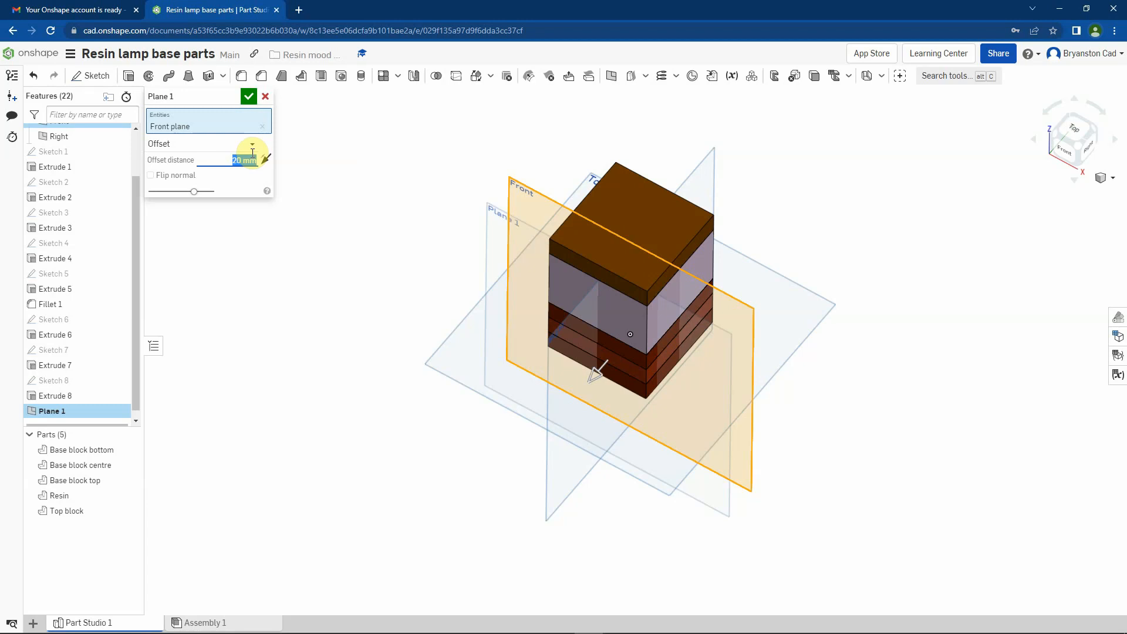
{"action": "left_click", "coordinate": [248, 97]}
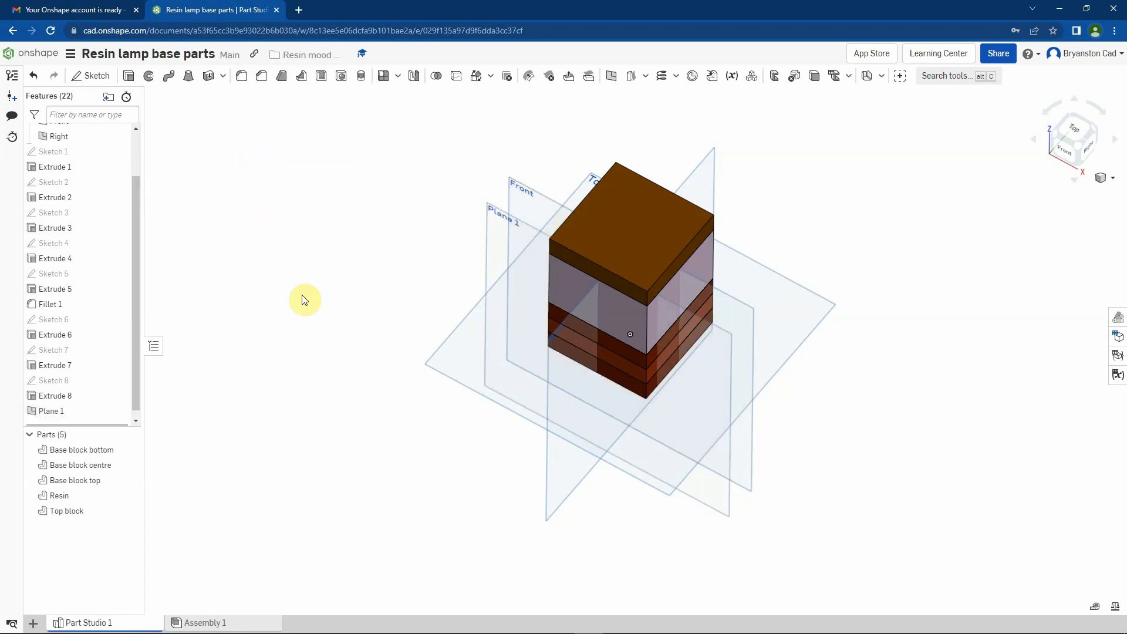
Rename the new offset plane as Foot Plane
{"action": "right_click_drag", "start_coordinate": [310, 337], "coordinate": [315, 197]}
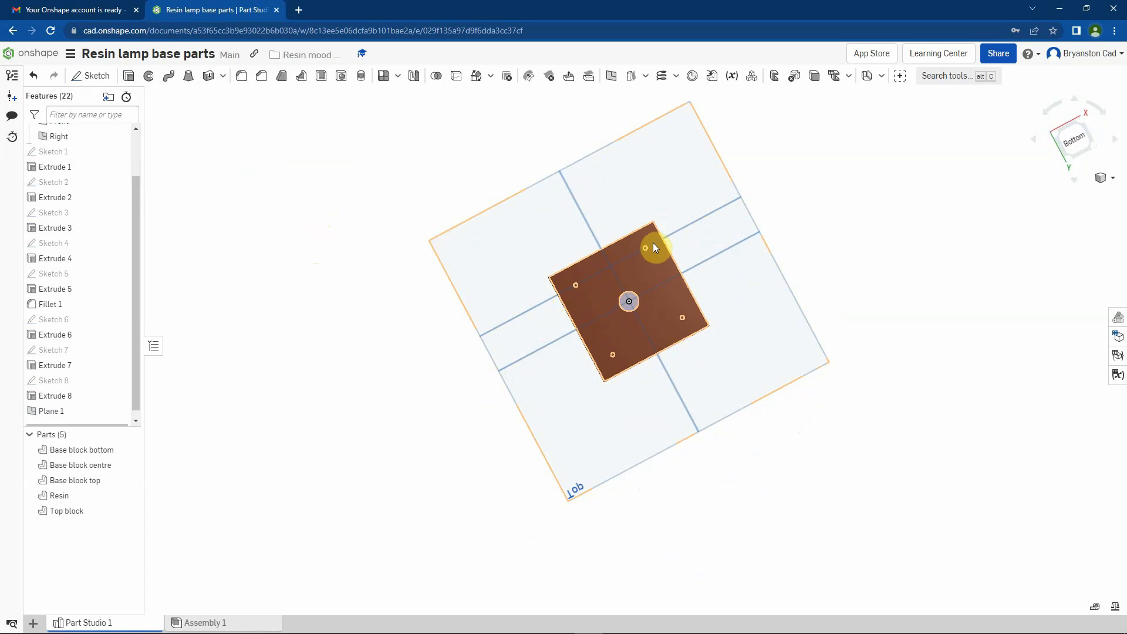
{"action": "right_click_drag", "start_coordinate": [379, 144], "coordinate": [388, 295]}
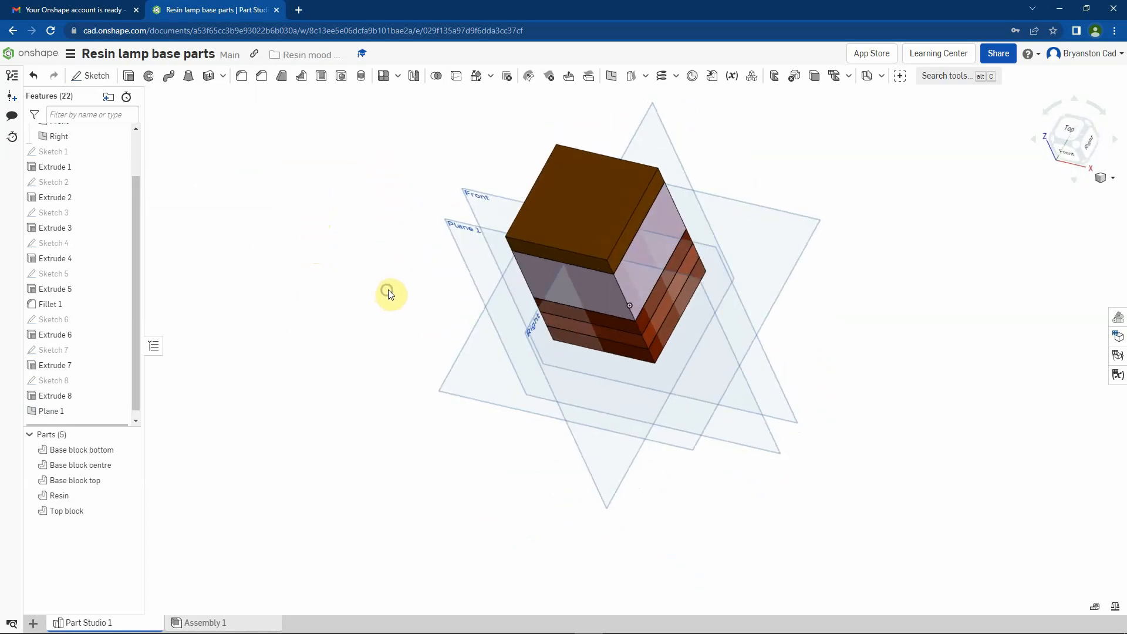
{"action": "right_click", "coordinate": [51, 412]}
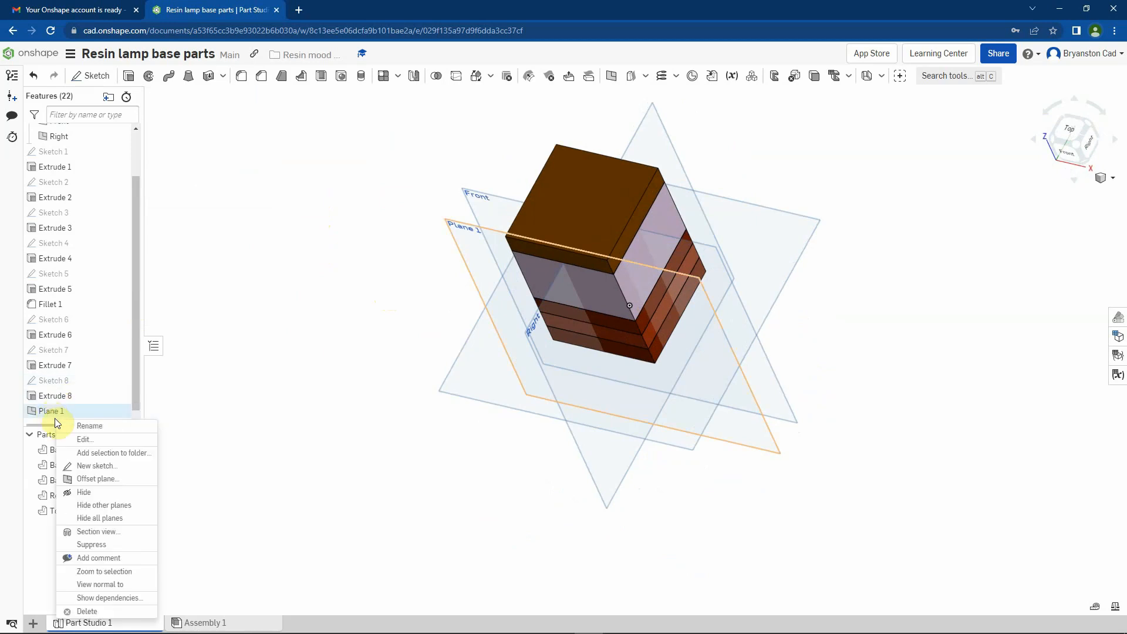
{"action": "left_click", "coordinate": [90, 431]}
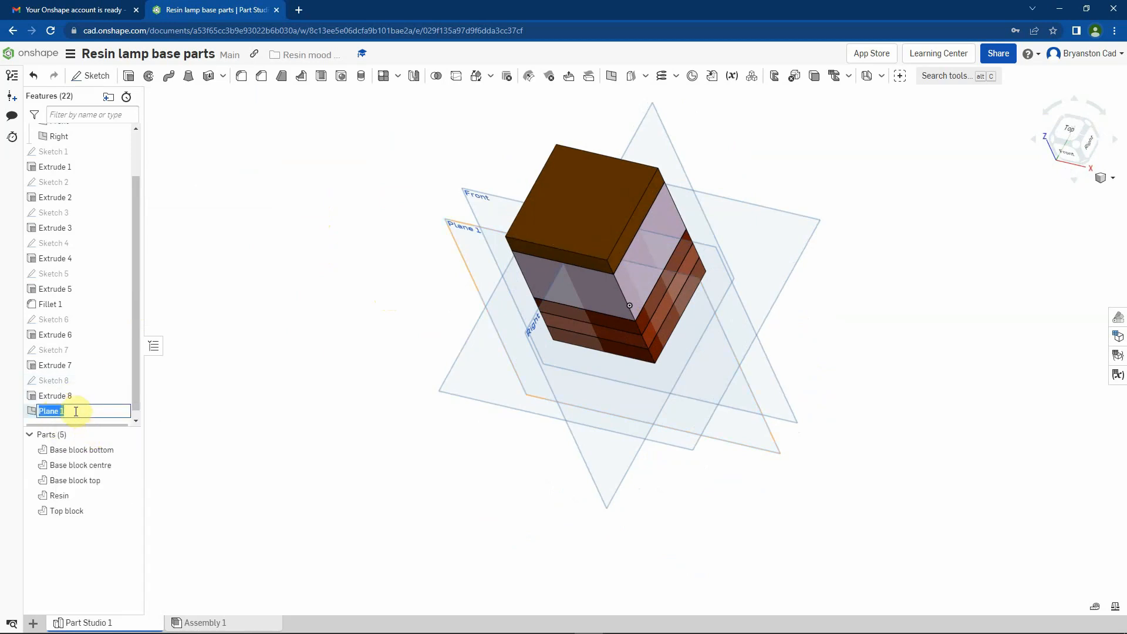
{"action": "left_click", "coordinate": [75, 407]}
{"action": "key", "text": "BackSpace"}
{"action": "key", "text": "Home"}
{"action": "type", "text": "Foot"}
{"action": "key", "text": "Return"}
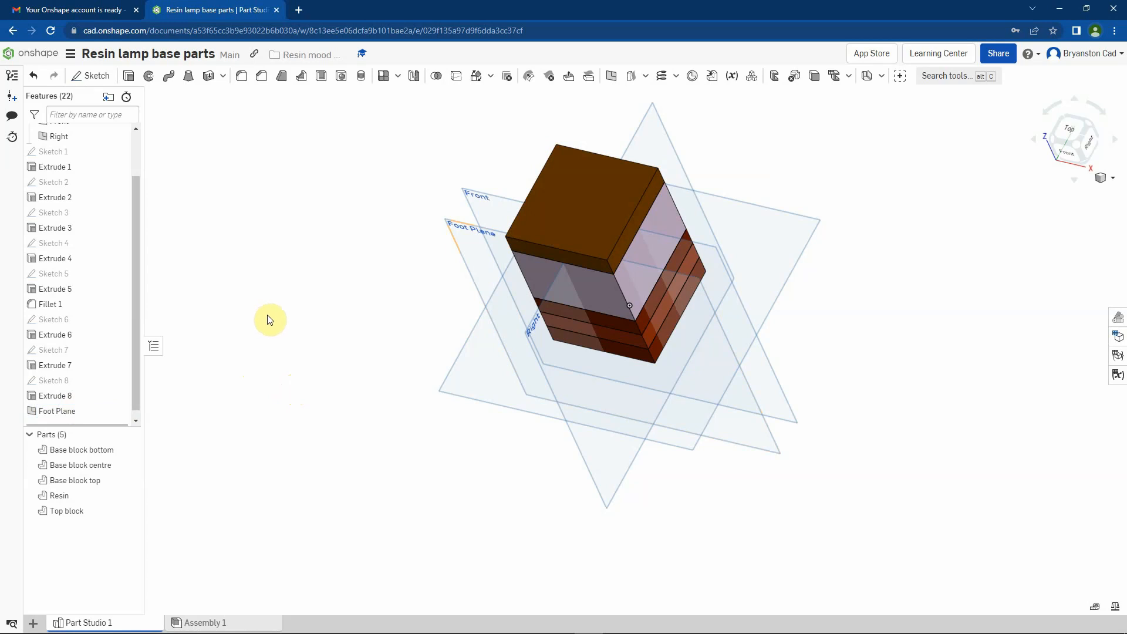
Hide the default Top, Front and Right planes
{"action": "mouse_move", "coordinate": [269, 320]}
{"action": "right_mouse_down"}
{"action": "mouse_move", "coordinate": [289, 284]}
{"action": "mouse_move", "coordinate": [288, 316]}
{"action": "right_mouse_up"}
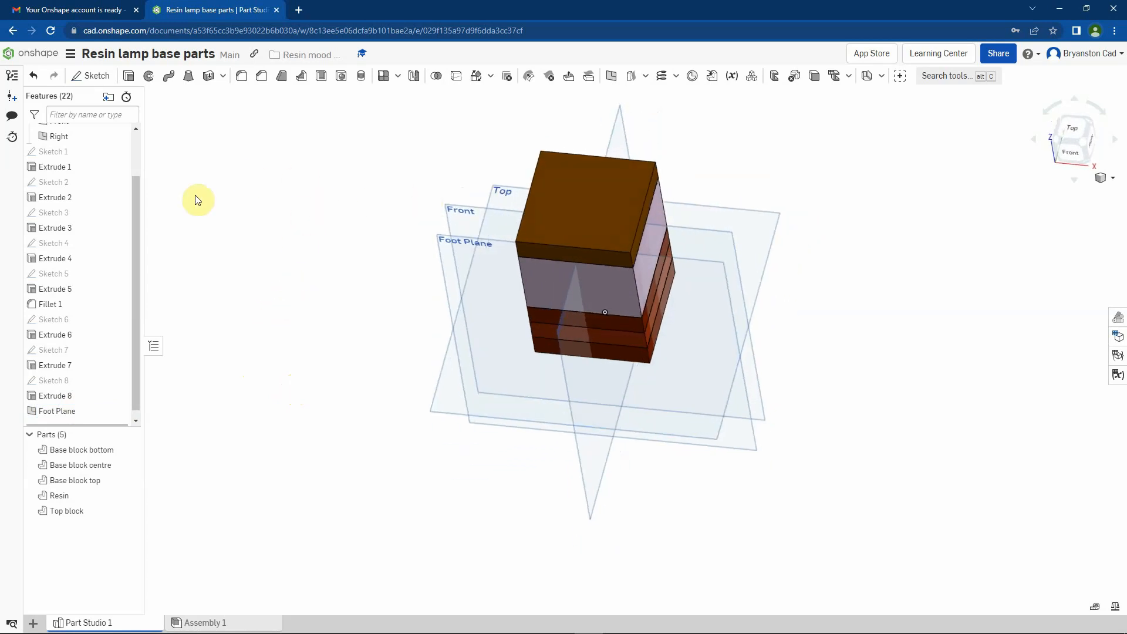
{"action": "left_click_drag", "start_coordinate": [134, 196], "coordinate": [132, 135]}
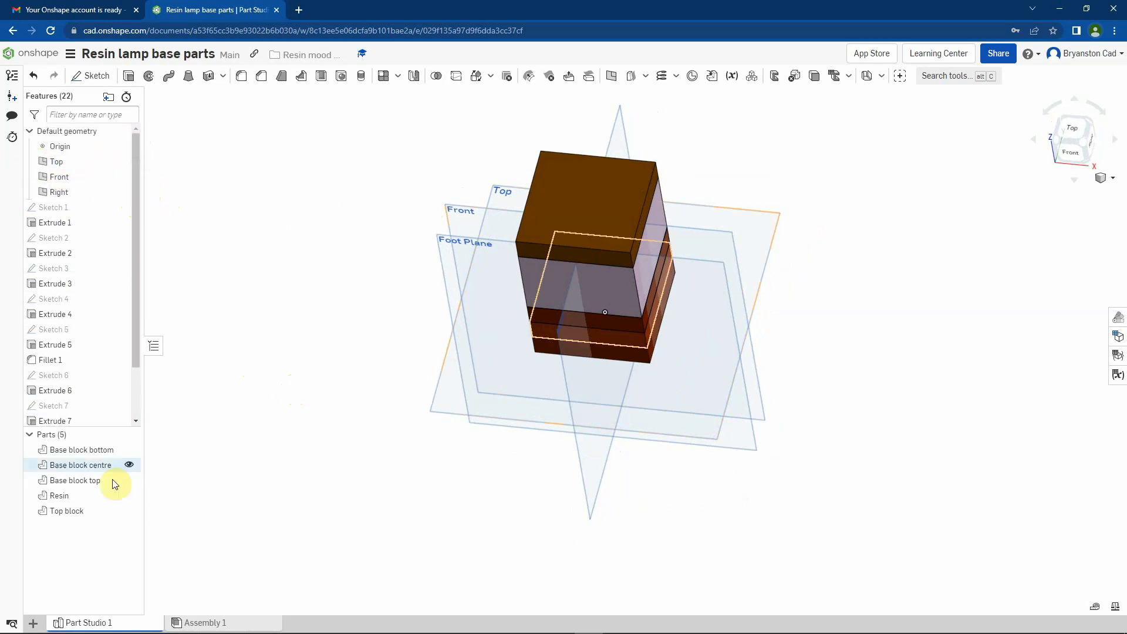
{"action": "left_click", "coordinate": [119, 162]}
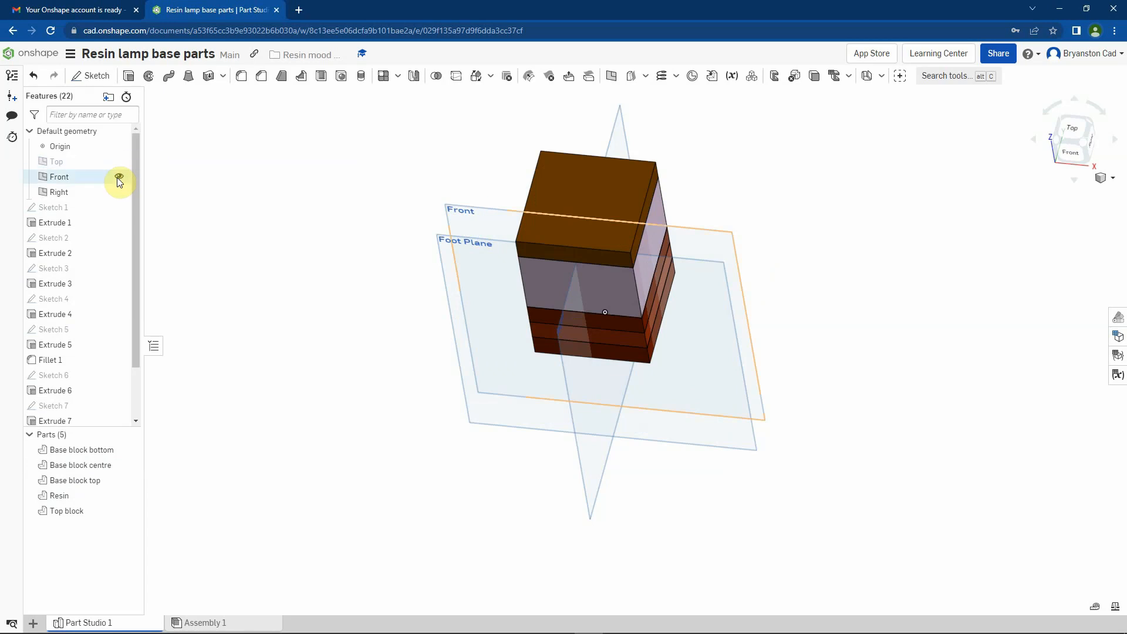
{"action": "left_click", "coordinate": [117, 177]}
{"action": "left_click", "coordinate": [118, 192]}
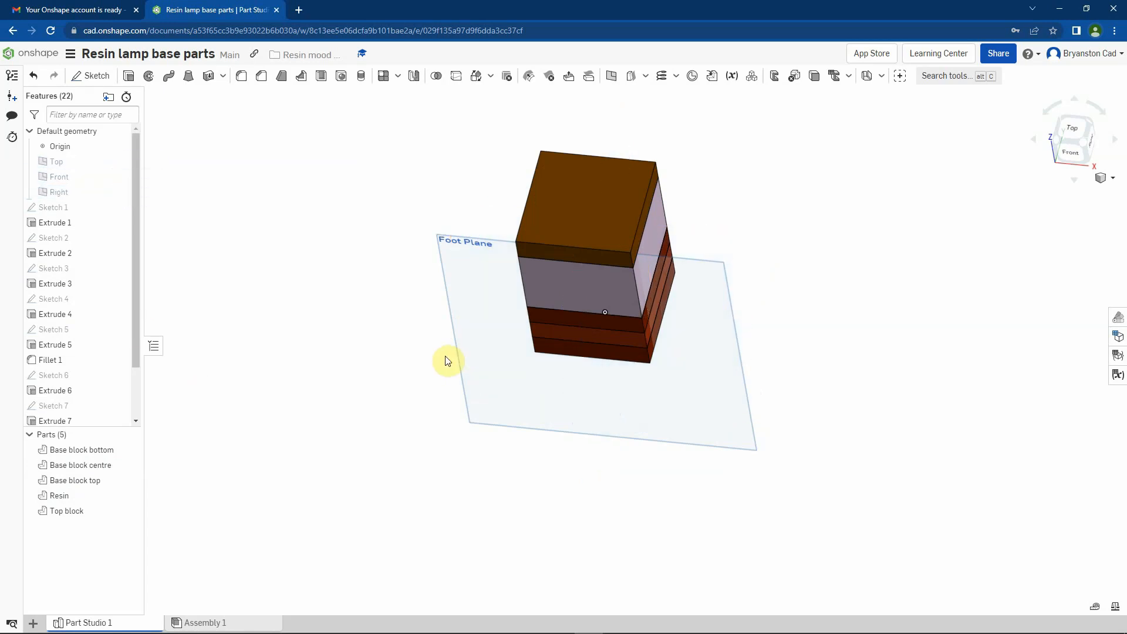
Start a new sketch on the Foot Plane, viewed face-on, and set the display style to Hidden edges visible
{"action": "right_click_drag", "start_coordinate": [410, 272], "coordinate": [354, 270]}
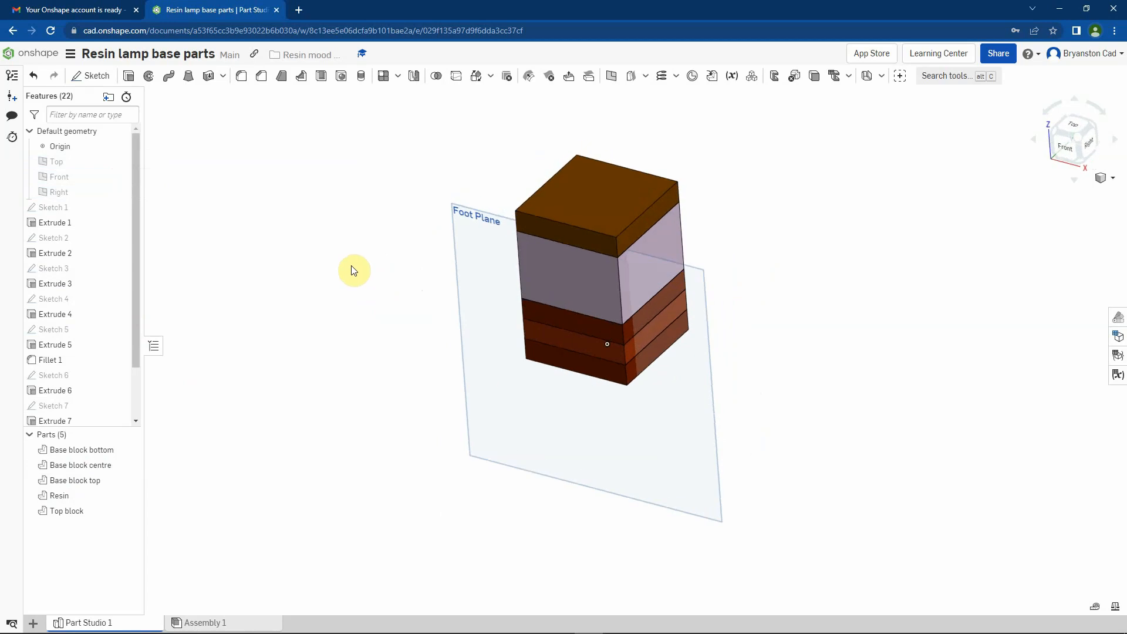
{"action": "right_click", "coordinate": [476, 238]}
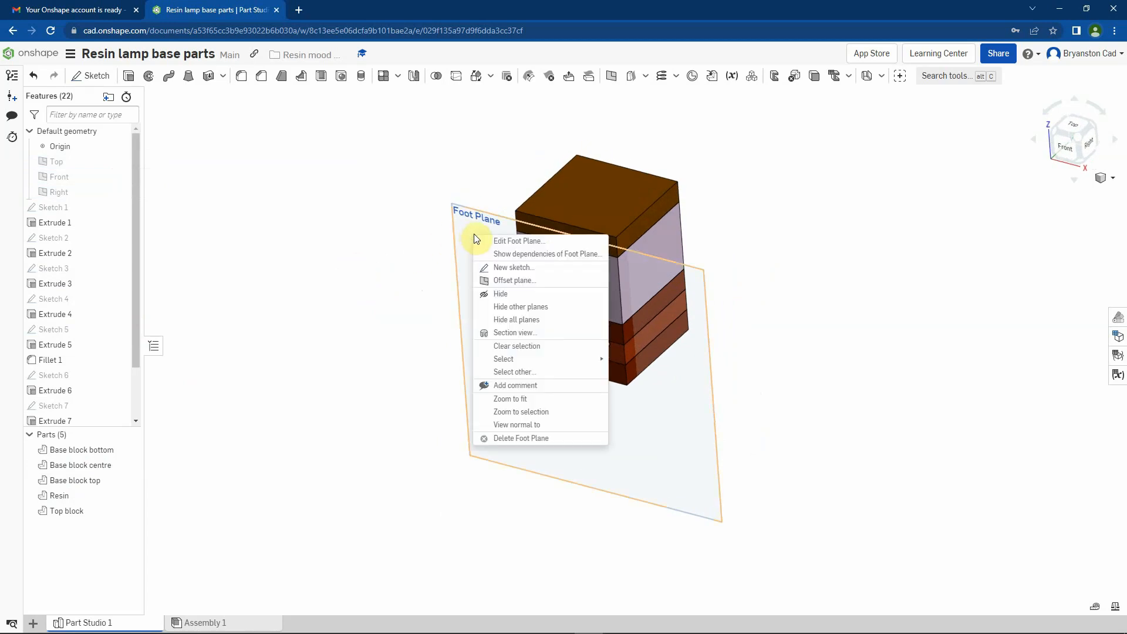
{"action": "left_click", "coordinate": [517, 269]}
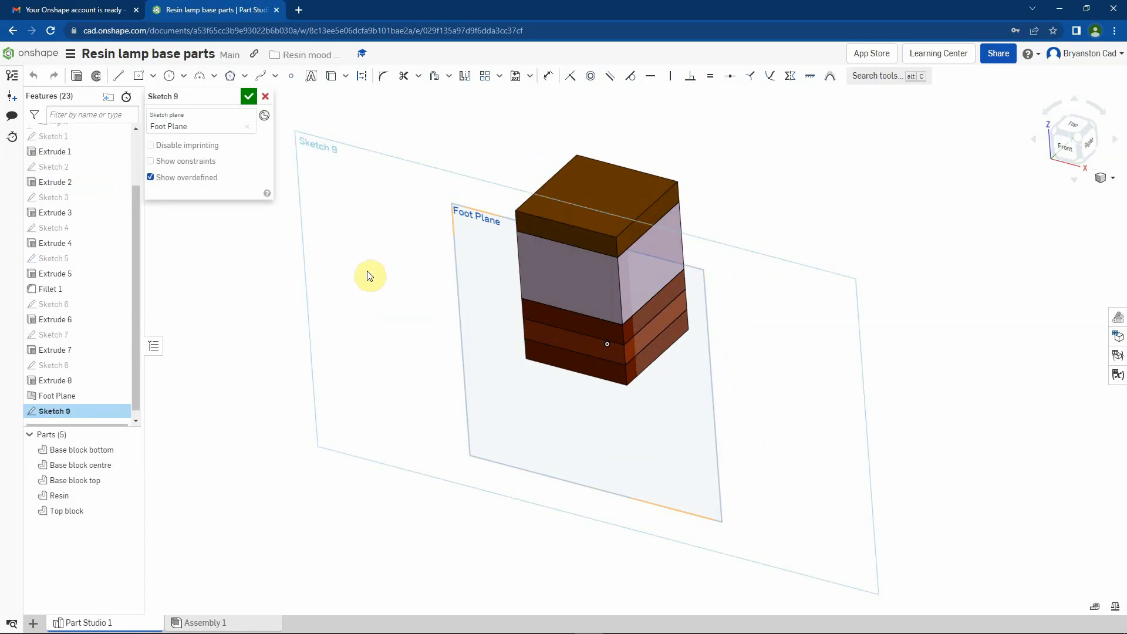
{"action": "key", "text": "n"}
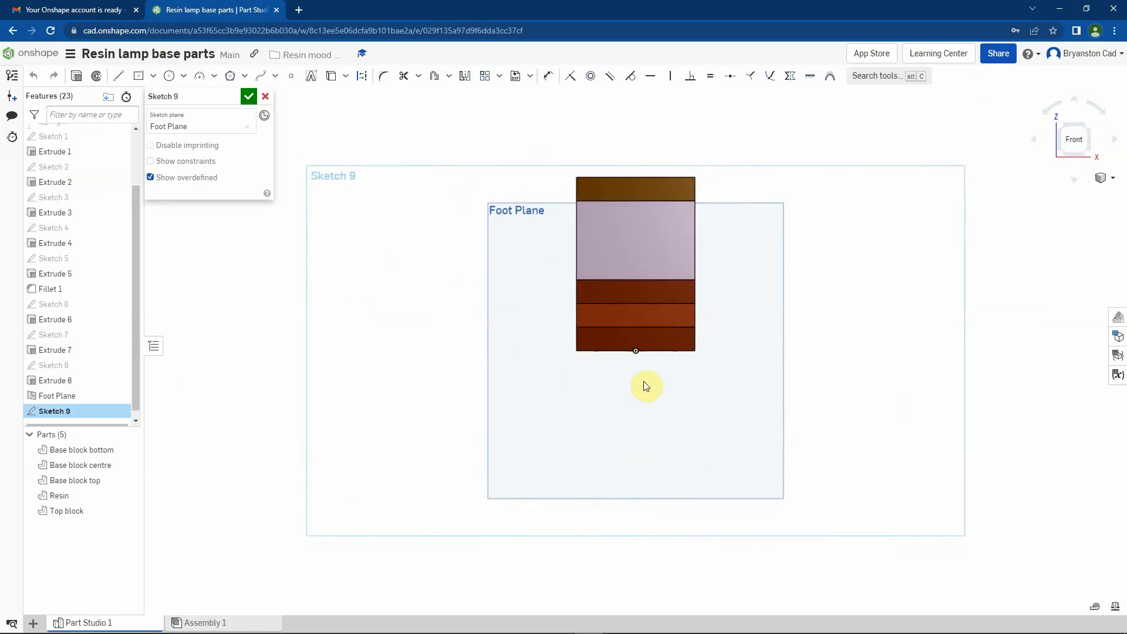
{"action": "scroll", "coordinate": [615, 378], "scroll_direction": "up", "scroll_amount": 10}
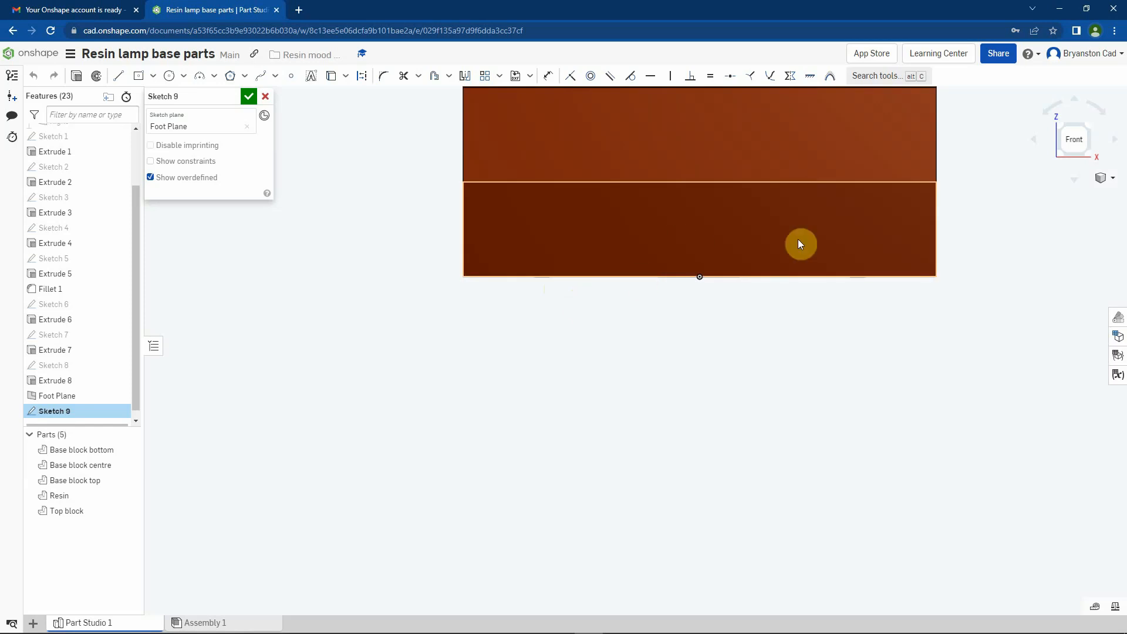
{"action": "left_click", "coordinate": [1114, 180]}
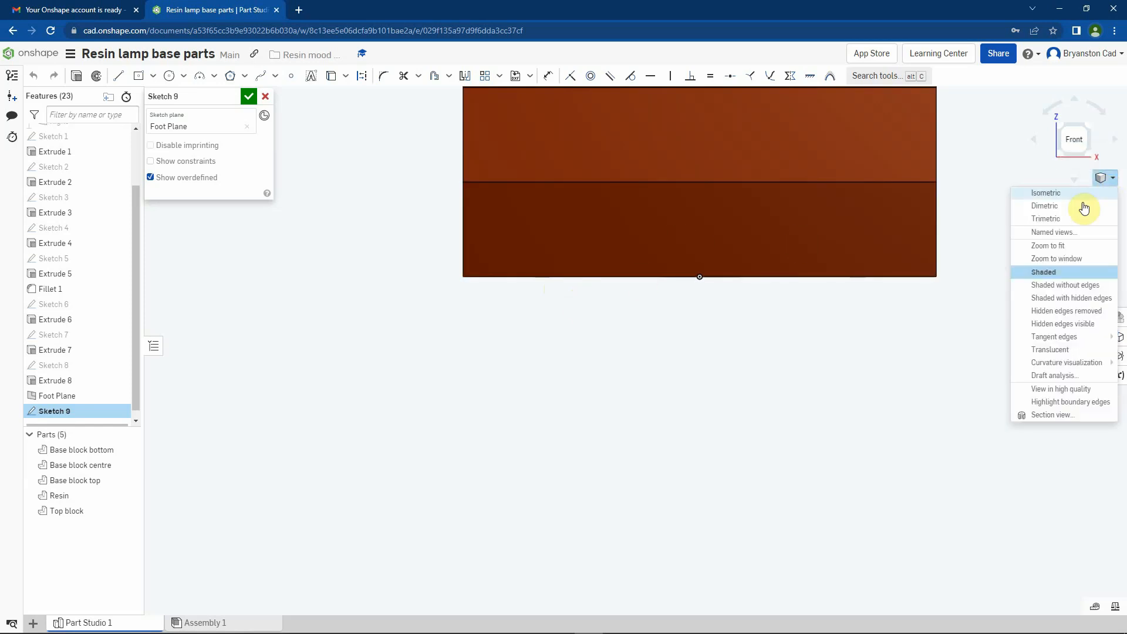
{"action": "left_click", "coordinate": [1079, 326]}
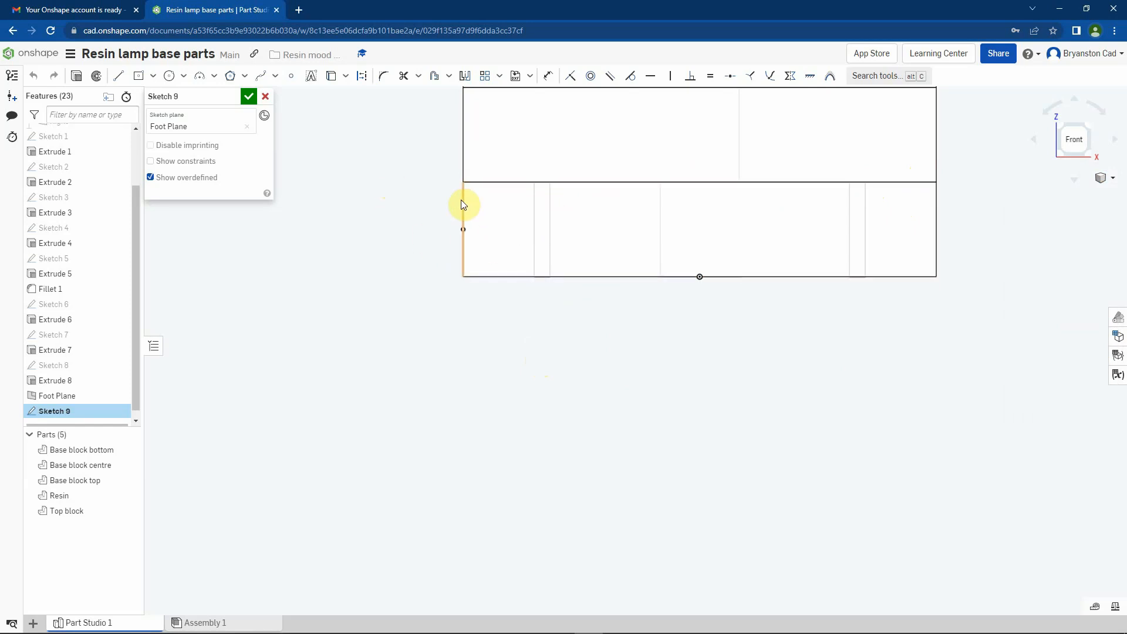
Sketch an open zigzag chain of six connected lines, each about 11 to 16 mm long, below and to one side of the base block
{"action": "left_click", "coordinate": [119, 77]}
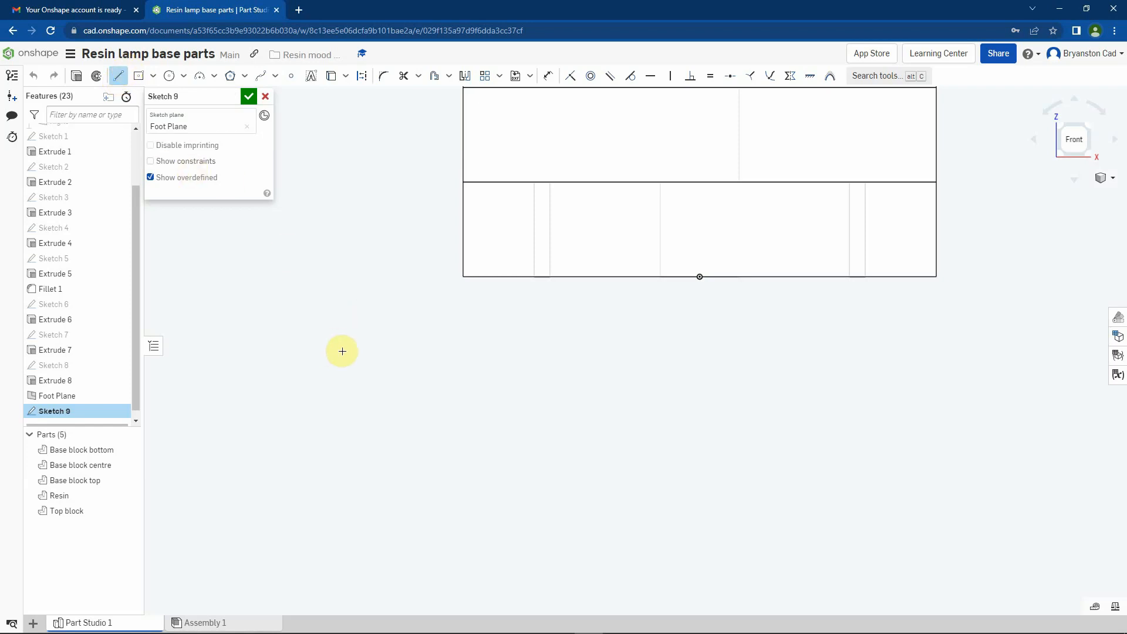
{"action": "left_click", "coordinate": [306, 316]}
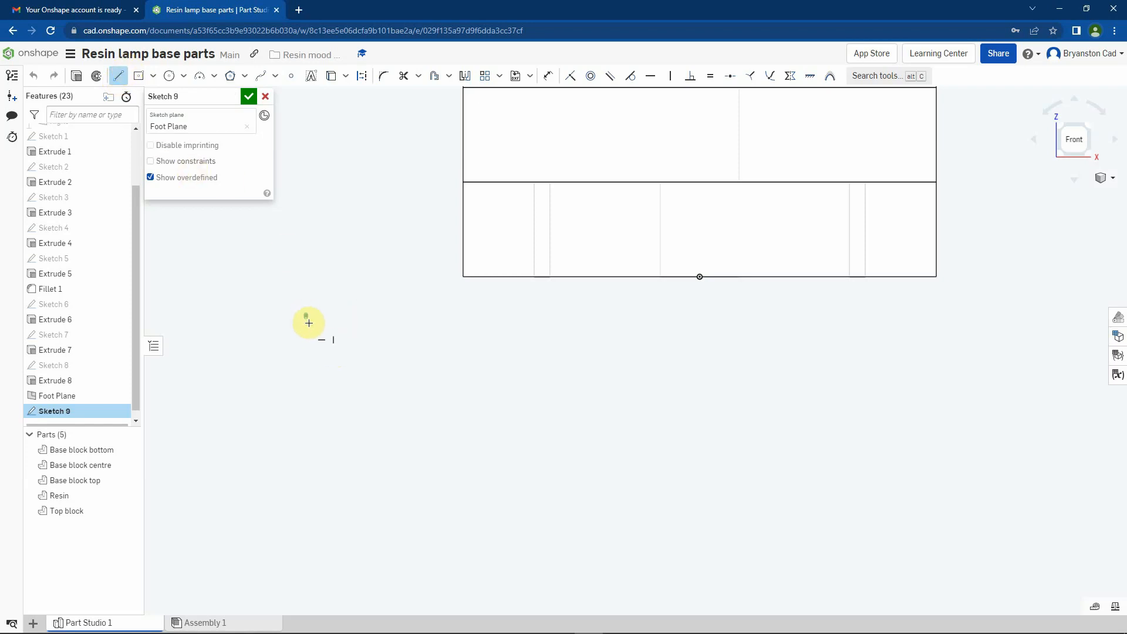
{"action": "left_click", "coordinate": [416, 380]}
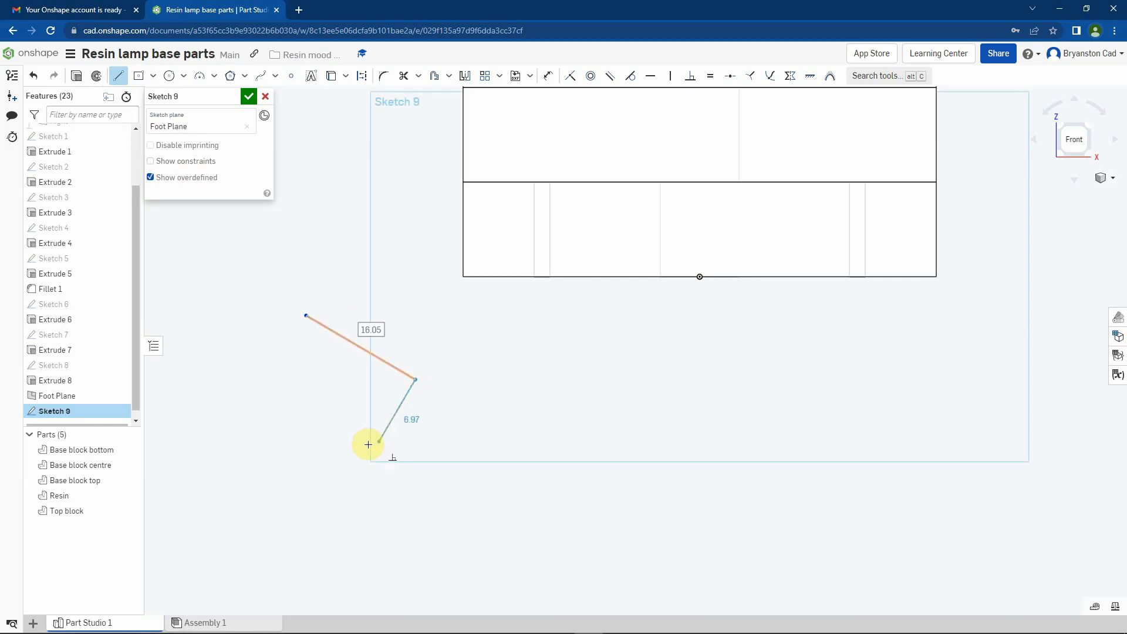
{"action": "left_click", "coordinate": [351, 446]}
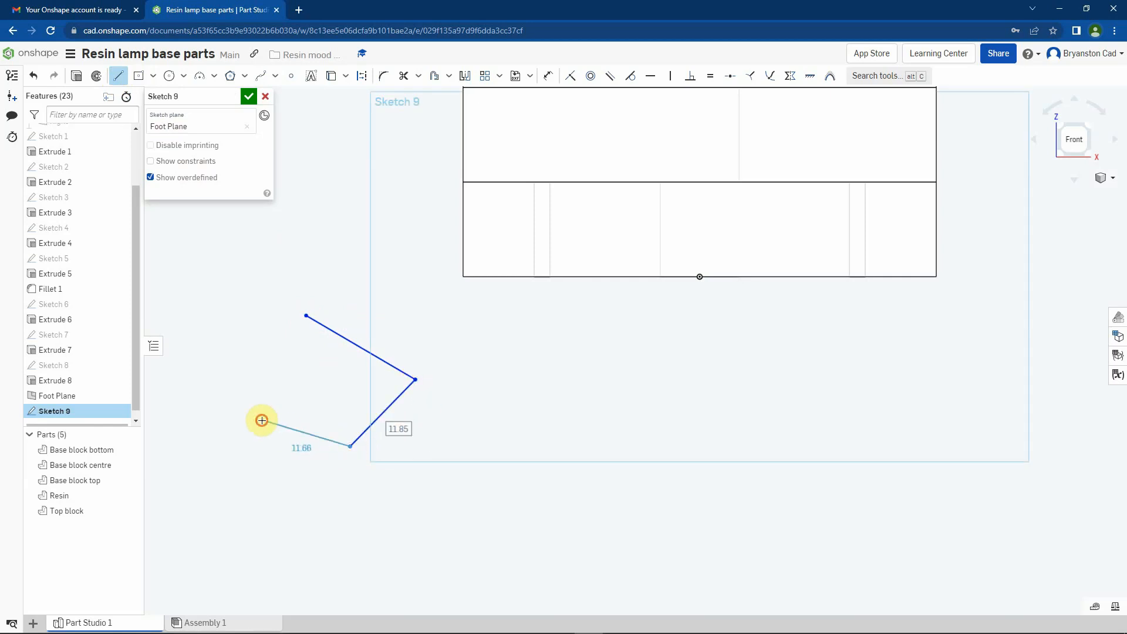
{"action": "left_click", "coordinate": [261, 421]}
{"action": "left_click", "coordinate": [277, 505]}
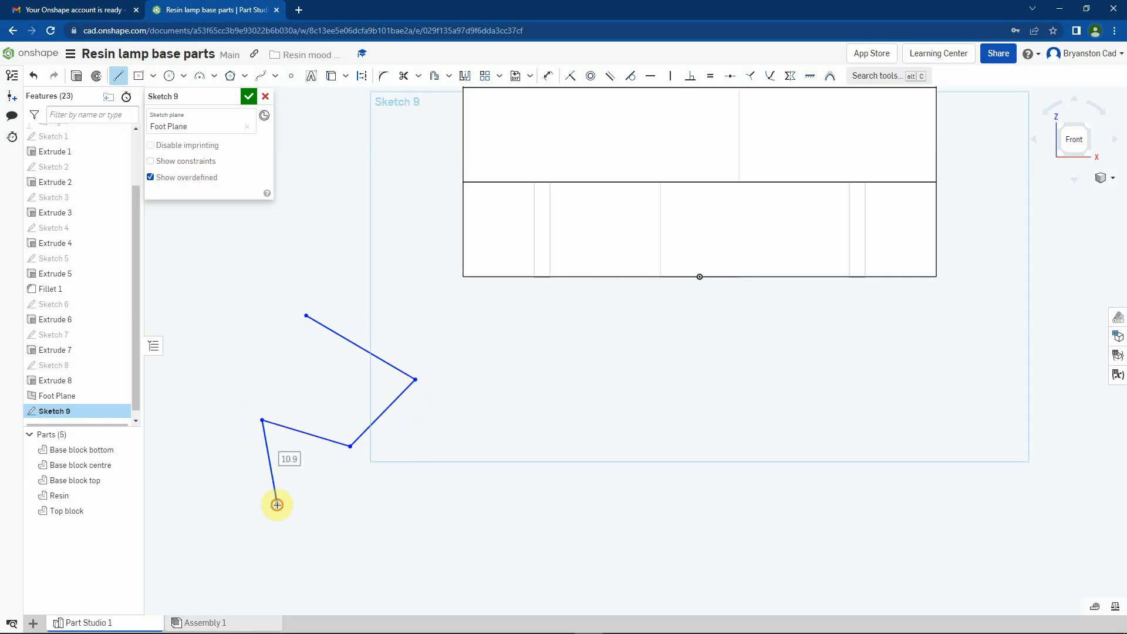
{"action": "left_click", "coordinate": [365, 510]}
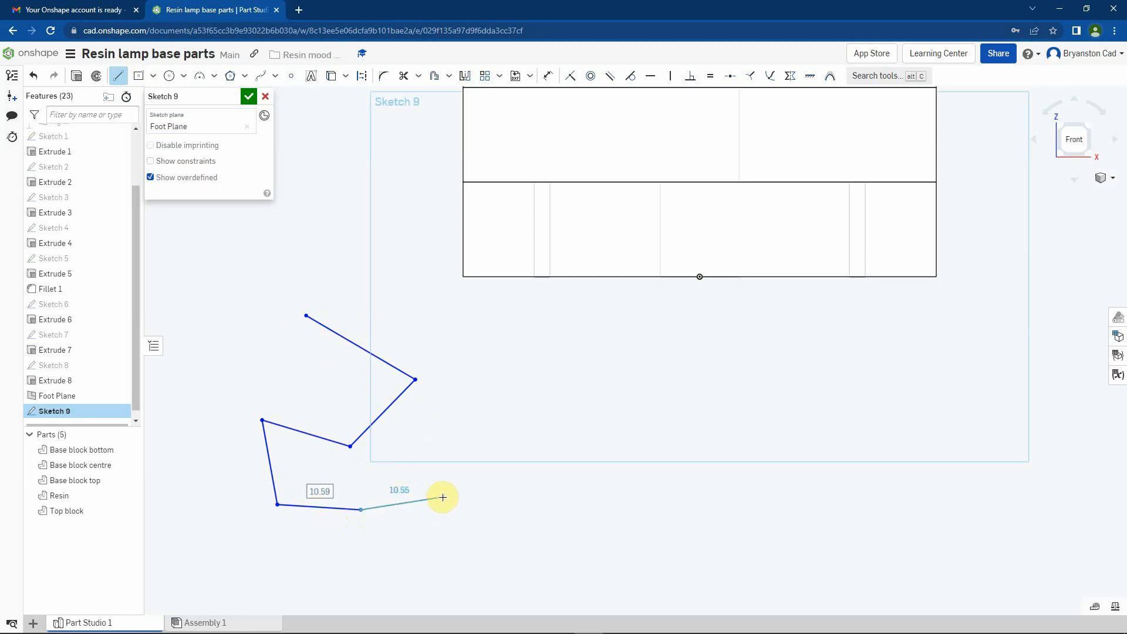
{"action": "left_click", "coordinate": [442, 498]}
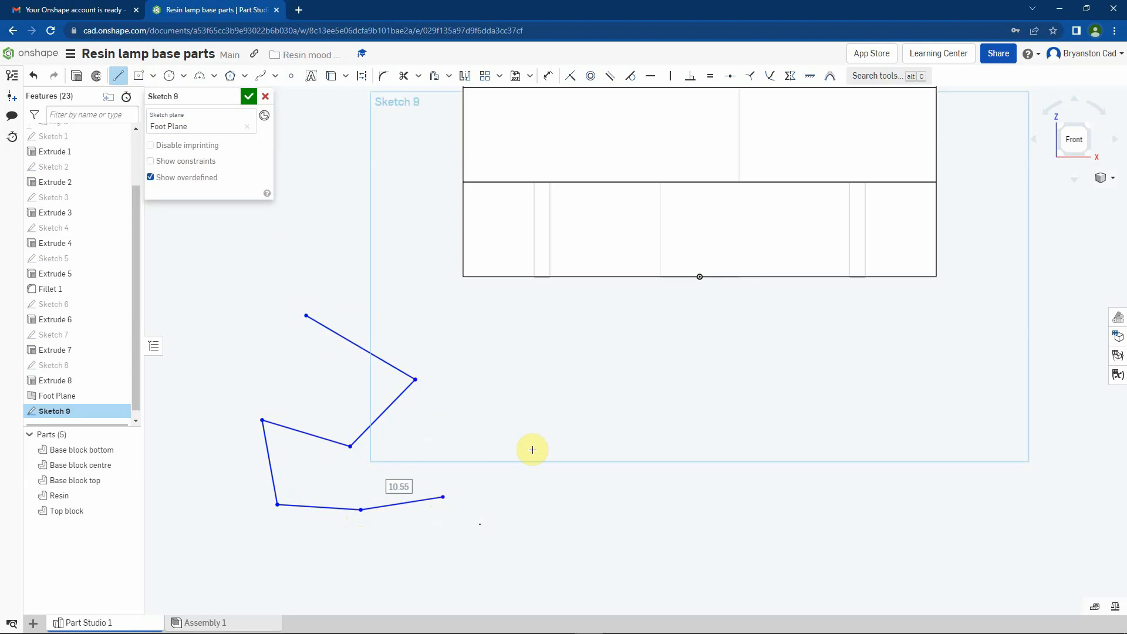
Sketch two separate sloping lines below the base block, about 21 mm and 19 mm long, and leave the Line tool
{"action": "left_click", "coordinate": [515, 344]}
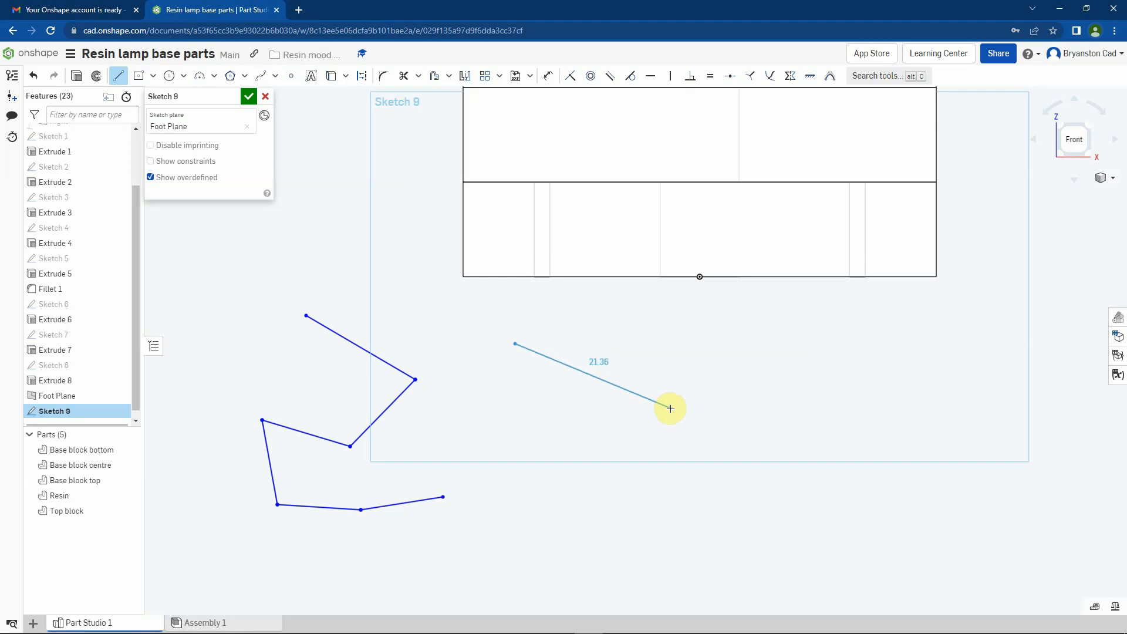
{"action": "left_click", "coordinate": [671, 408]}
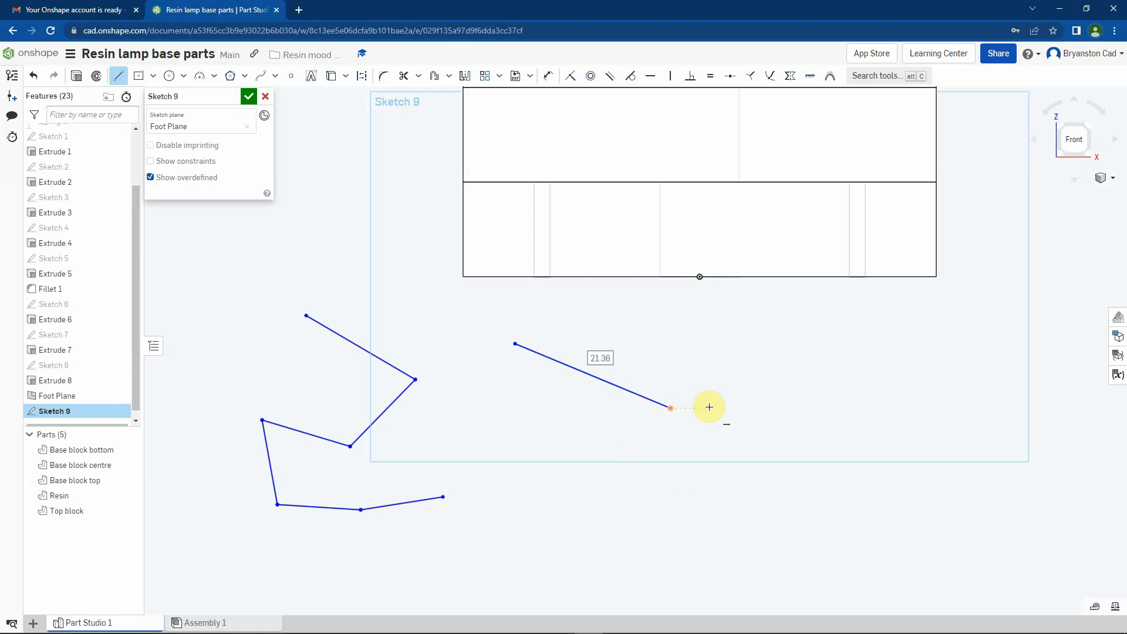
{"action": "left_click", "coordinate": [504, 414]}
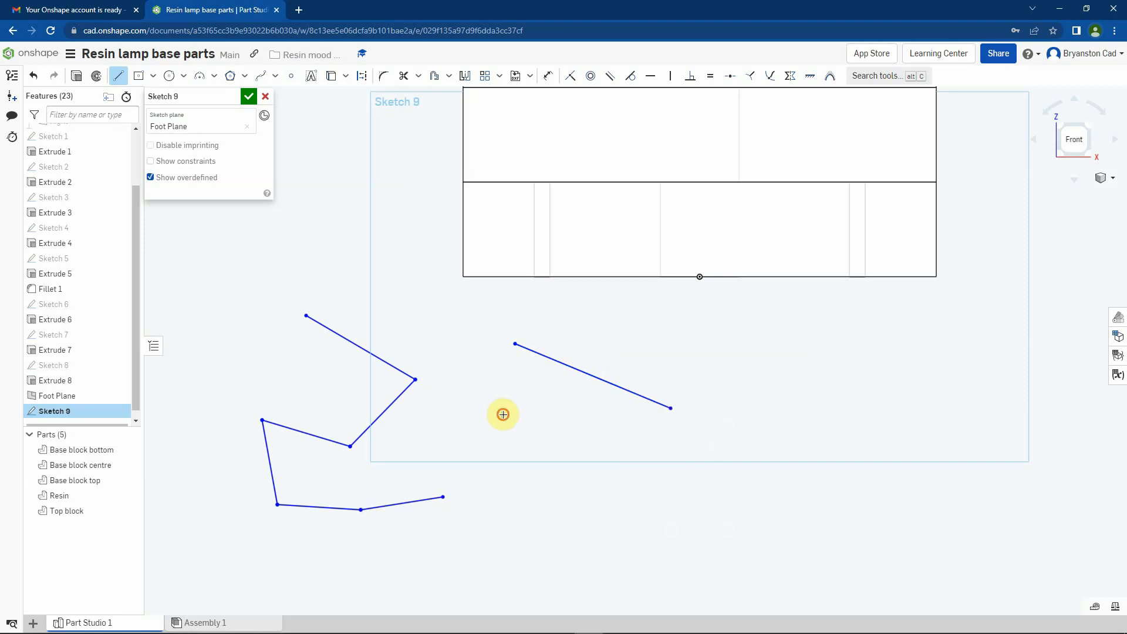
{"action": "left_click", "coordinate": [622, 504]}
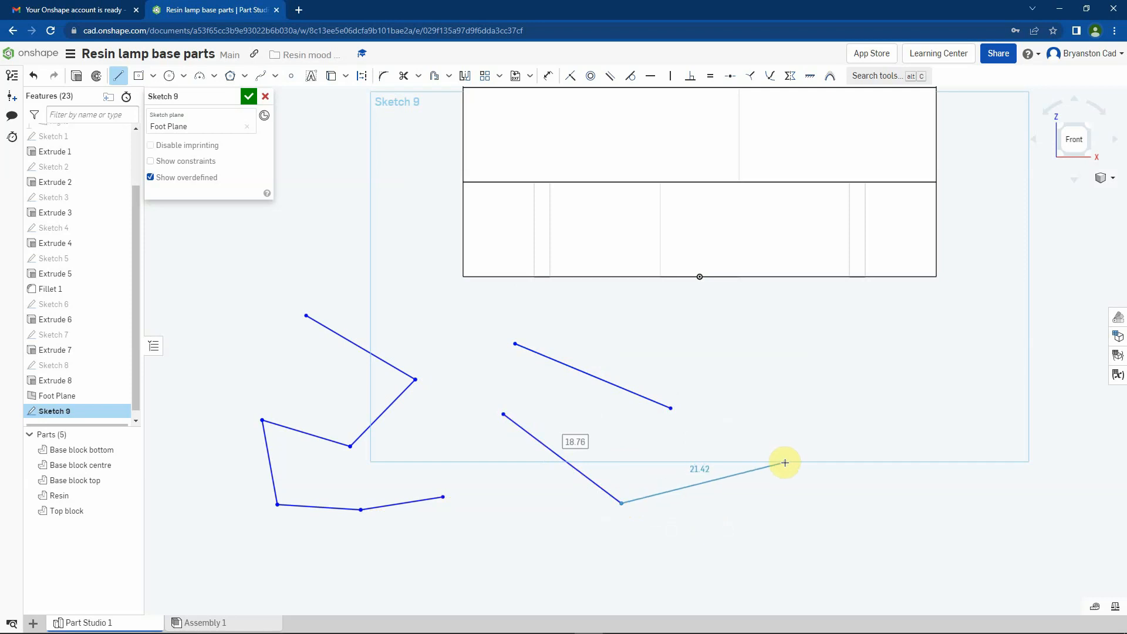
{"action": "key", "text": "Escape"}
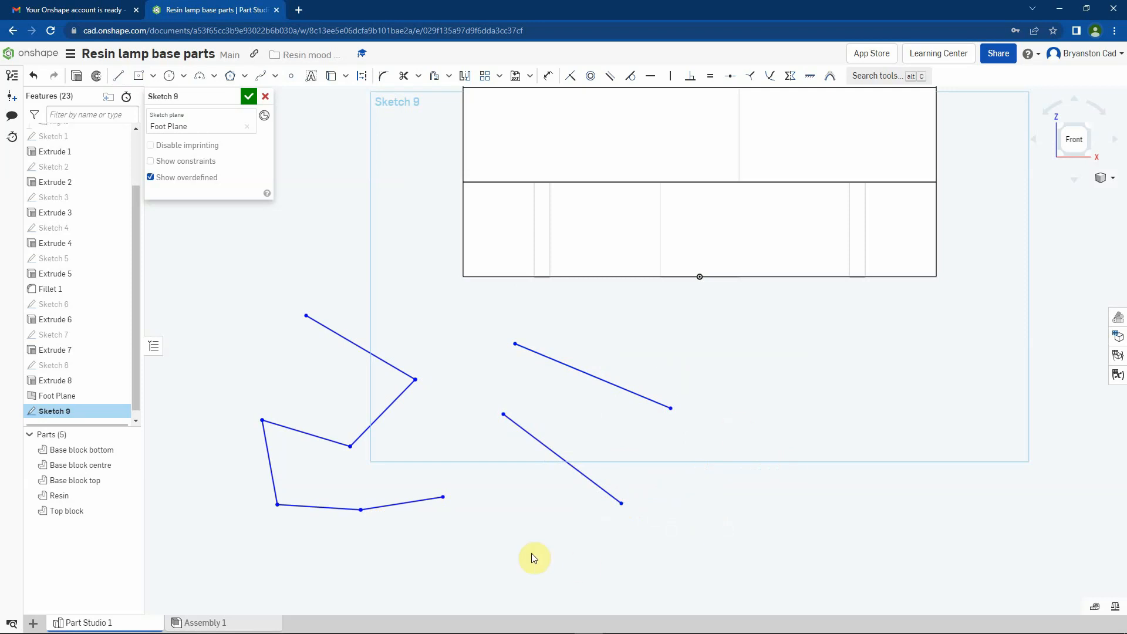
Delete all the loose lines and draw a vertical construction line about 16 mm long down from the base block's bottom edge, left of the origin
{"action": "mouse_move", "coordinate": [217, 304]}
{"action": "left_mouse_down"}
{"action": "mouse_move", "coordinate": [606, 525]}
{"action": "mouse_move", "coordinate": [720, 567]}
{"action": "left_mouse_up"}
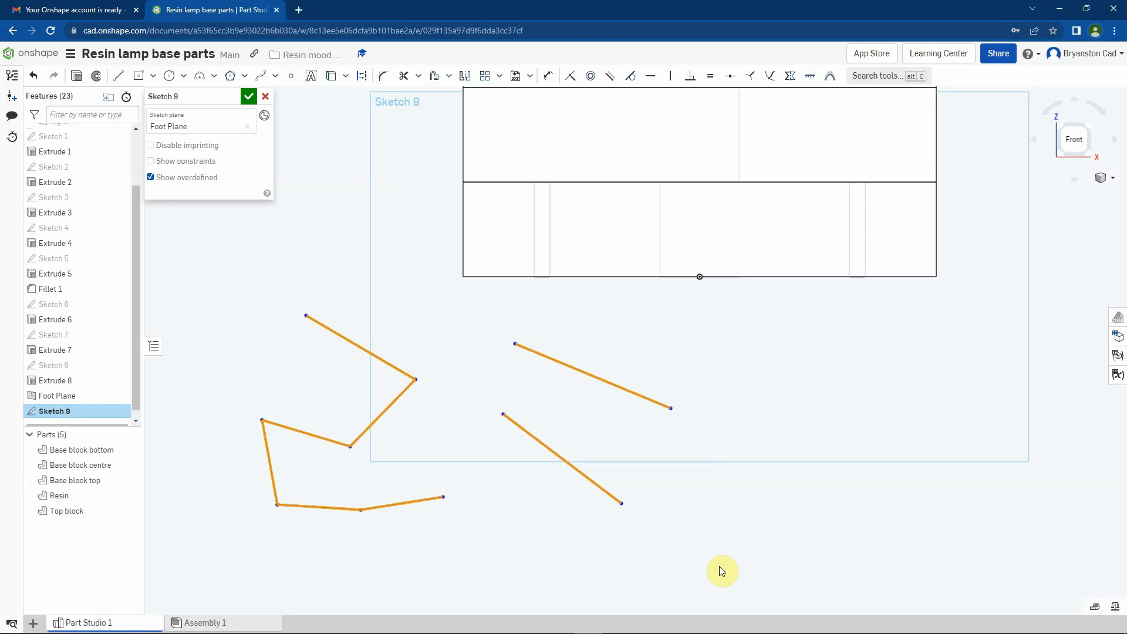
{"action": "key", "text": "Delete"}
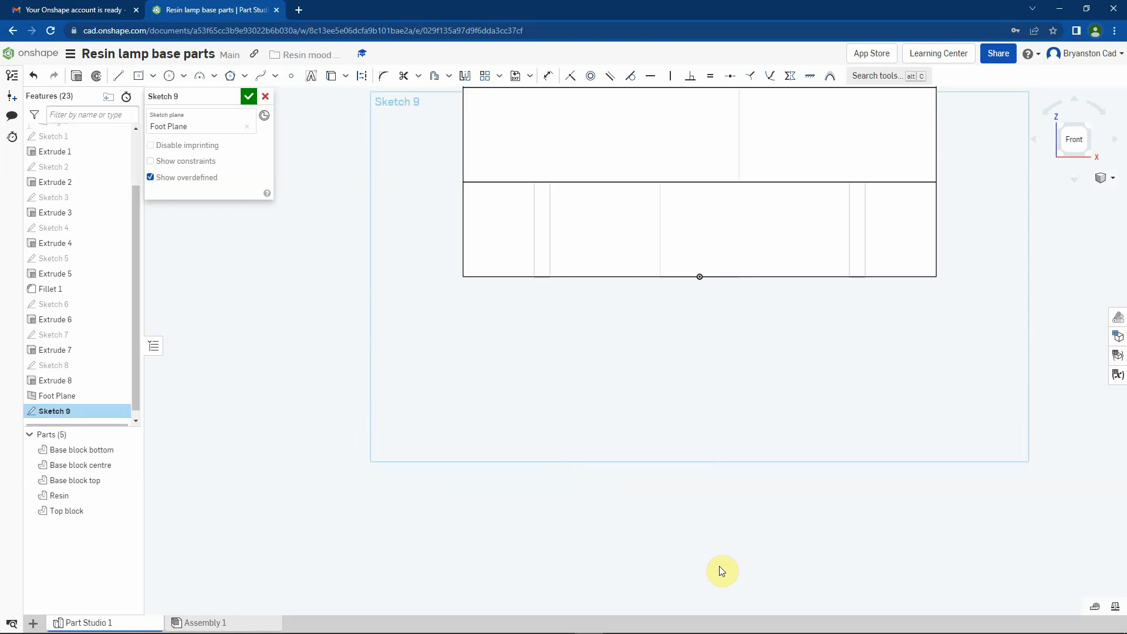
{"action": "left_click", "coordinate": [120, 78]}
{"action": "left_click", "coordinate": [358, 76]}
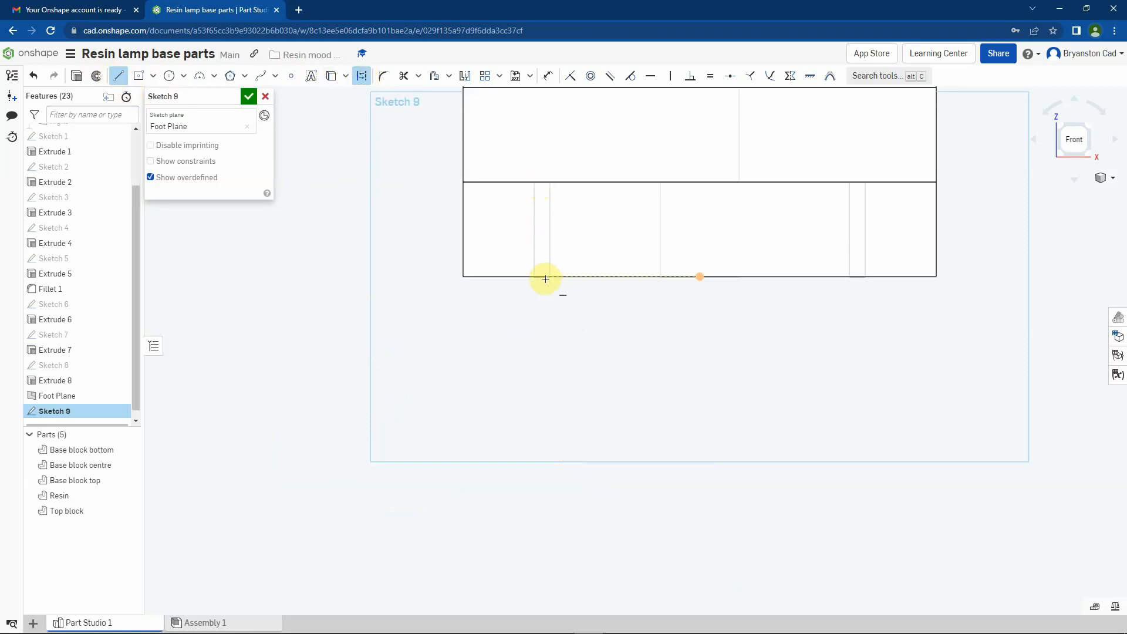
{"action": "left_click", "coordinate": [700, 277]}
{"action": "left_click", "coordinate": [543, 277]}
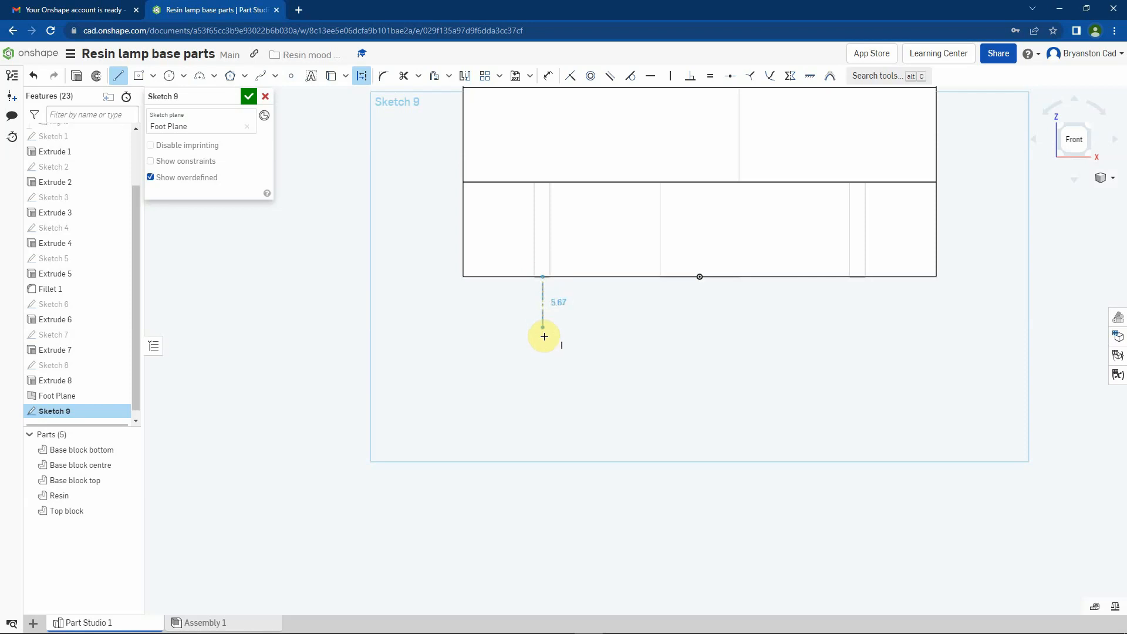
{"action": "left_click", "coordinate": [545, 403]}
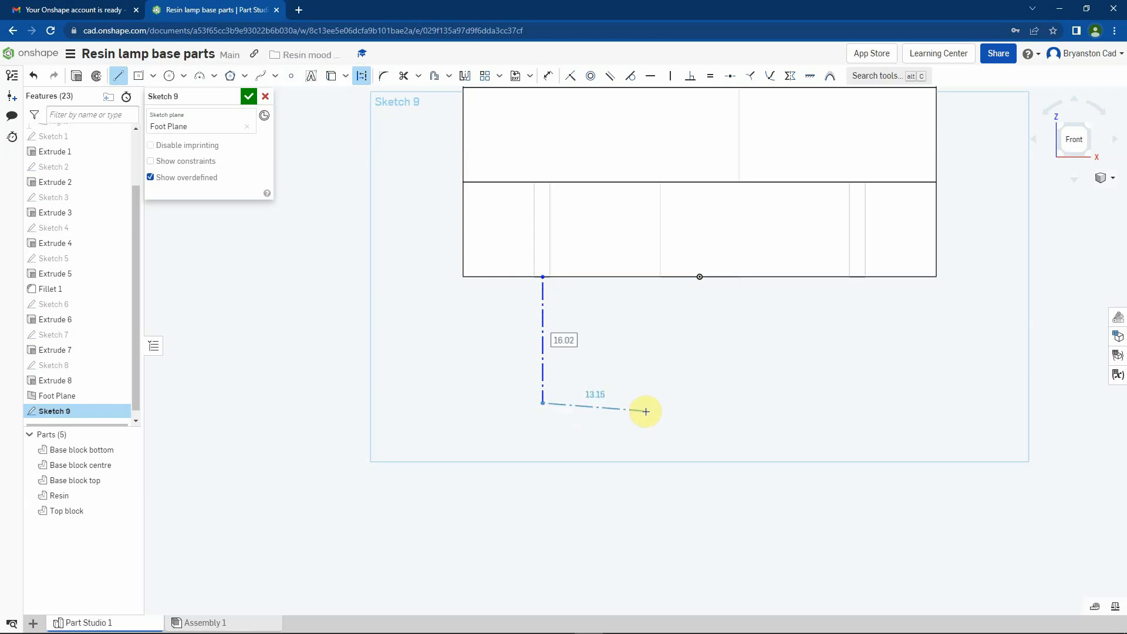
{"action": "key", "text": "Escape"}
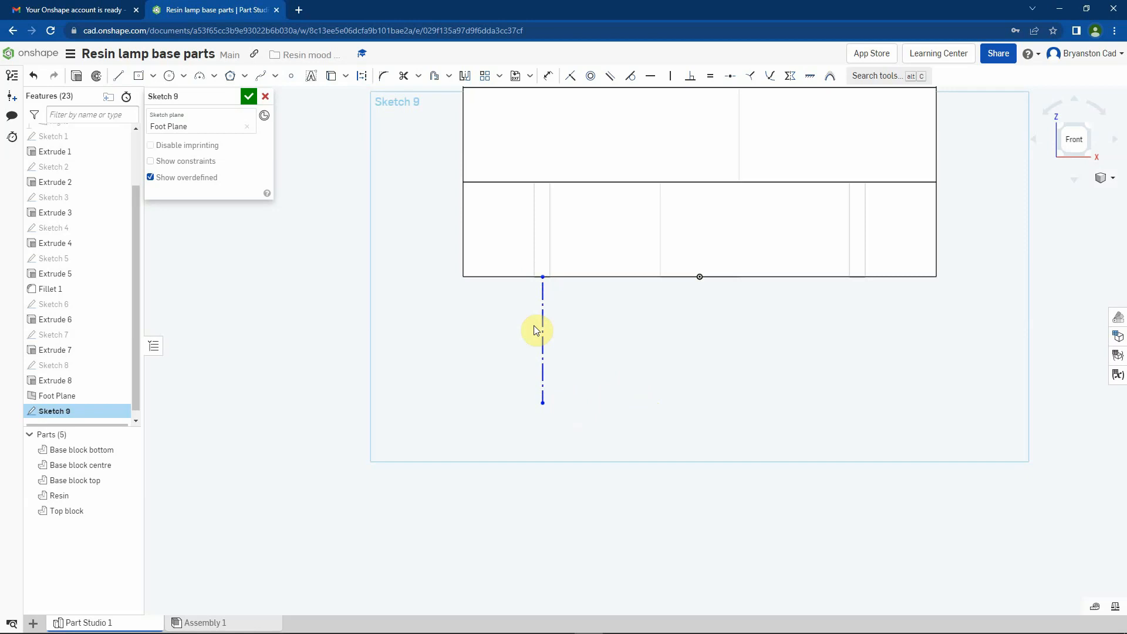
Dimension the horizontal distance from the origin to the vertical construction line as 20 mm
{"action": "left_click", "coordinate": [548, 75]}
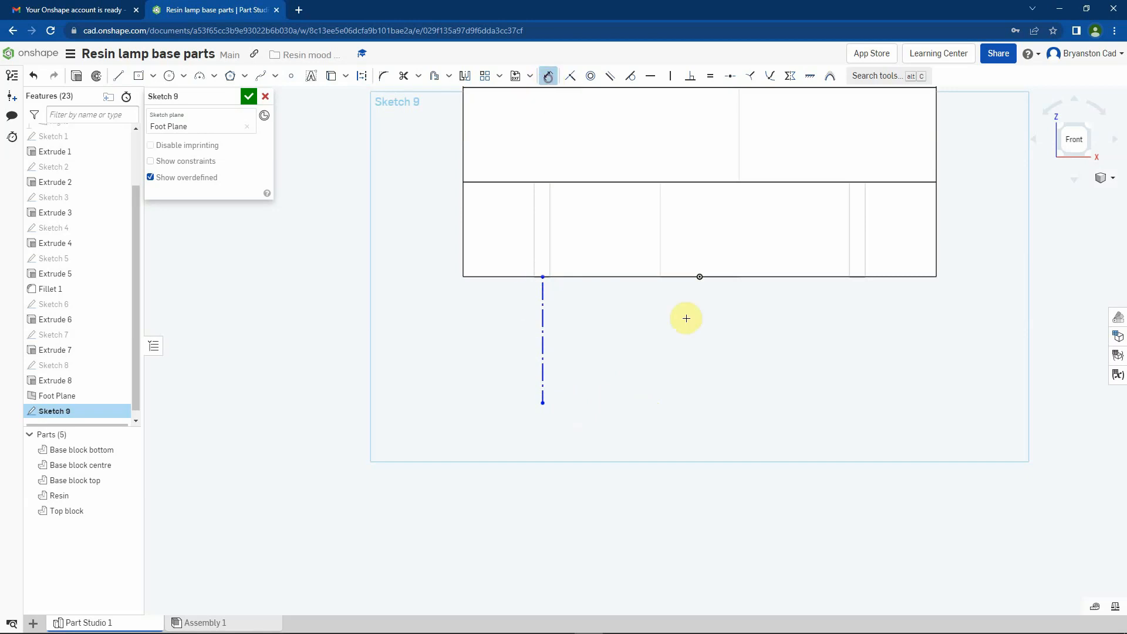
{"action": "left_click", "coordinate": [698, 275]}
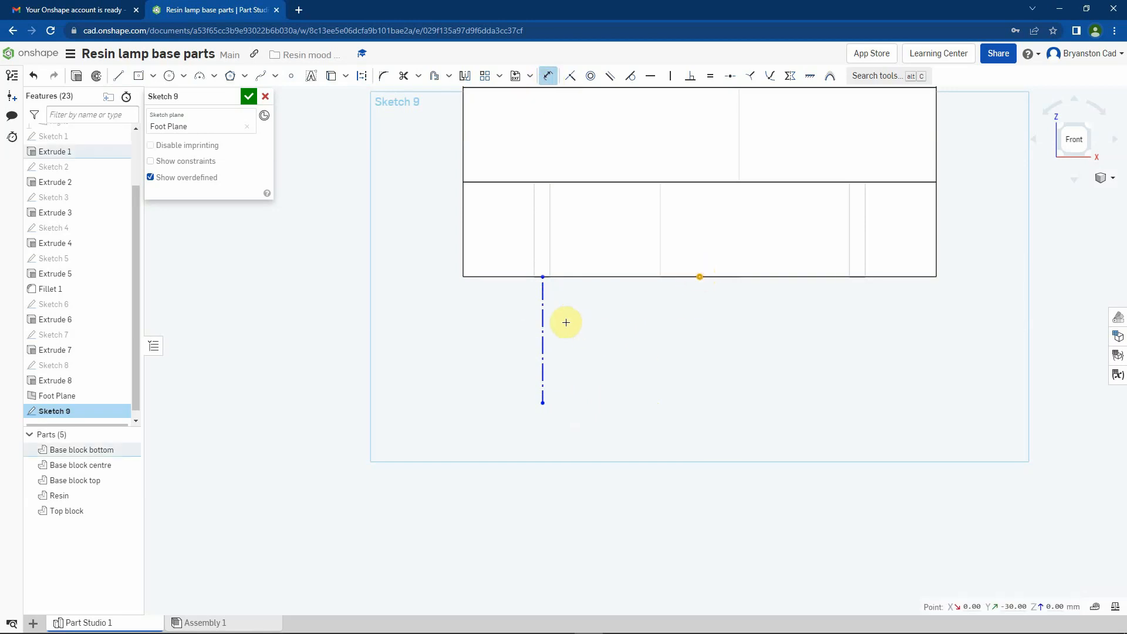
{"action": "left_click", "coordinate": [540, 309]}
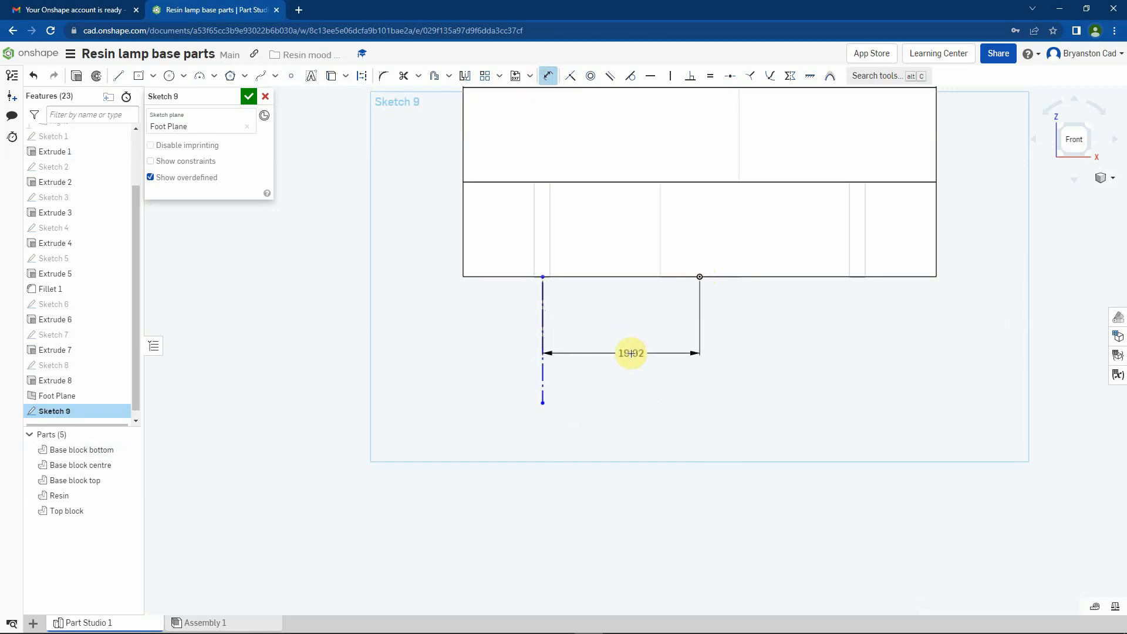
{"action": "left_click", "coordinate": [631, 353]}
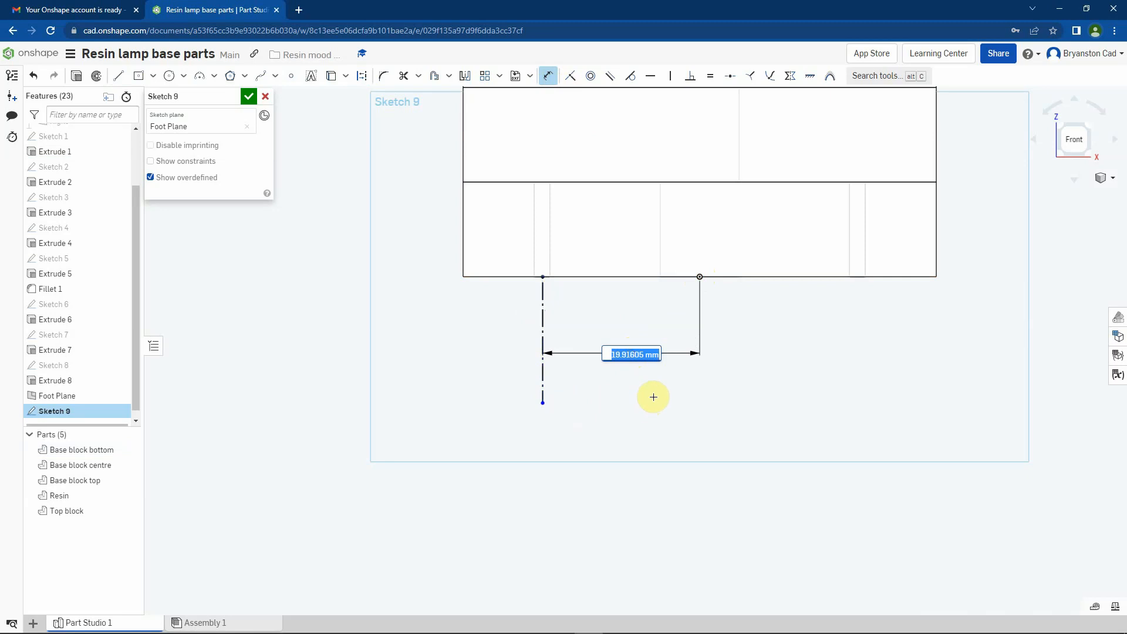
{"action": "type", "text": "20"}
{"action": "key", "text": "Return"}
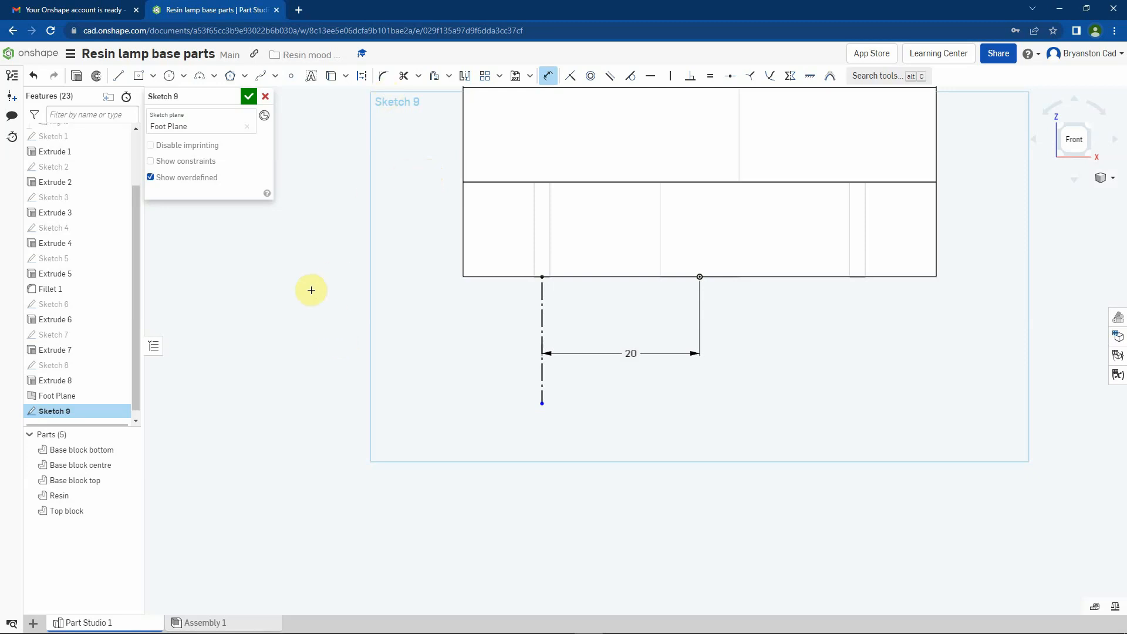
Sketch three connected lines left of the centreline from the block's bottom edge: vertical about 5.7 mm, sloping outward about 2.8 mm, vertical about 6.6 mm
{"action": "left_click", "coordinate": [118, 75]}
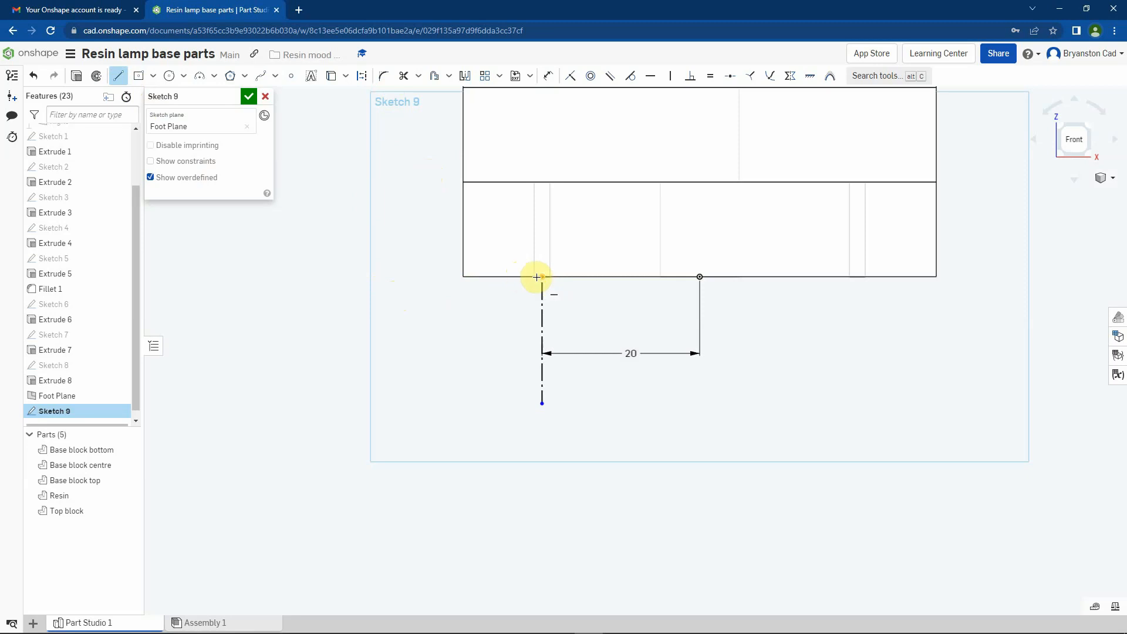
{"action": "left_click", "coordinate": [542, 277]}
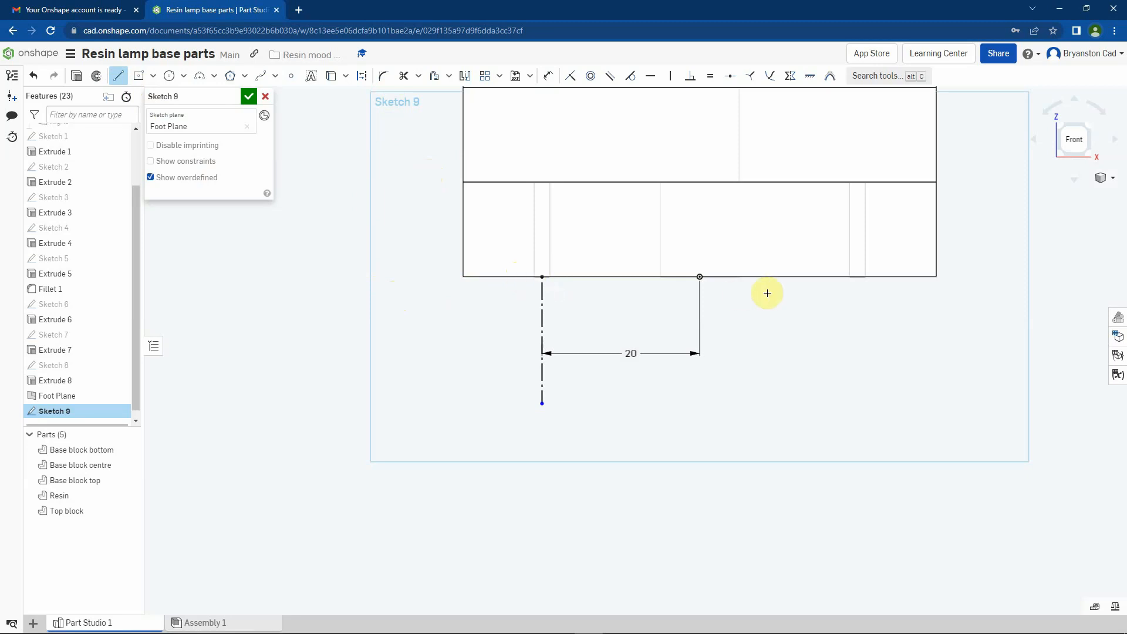
{"action": "left_click", "coordinate": [513, 277]}
{"action": "left_click", "coordinate": [513, 321]}
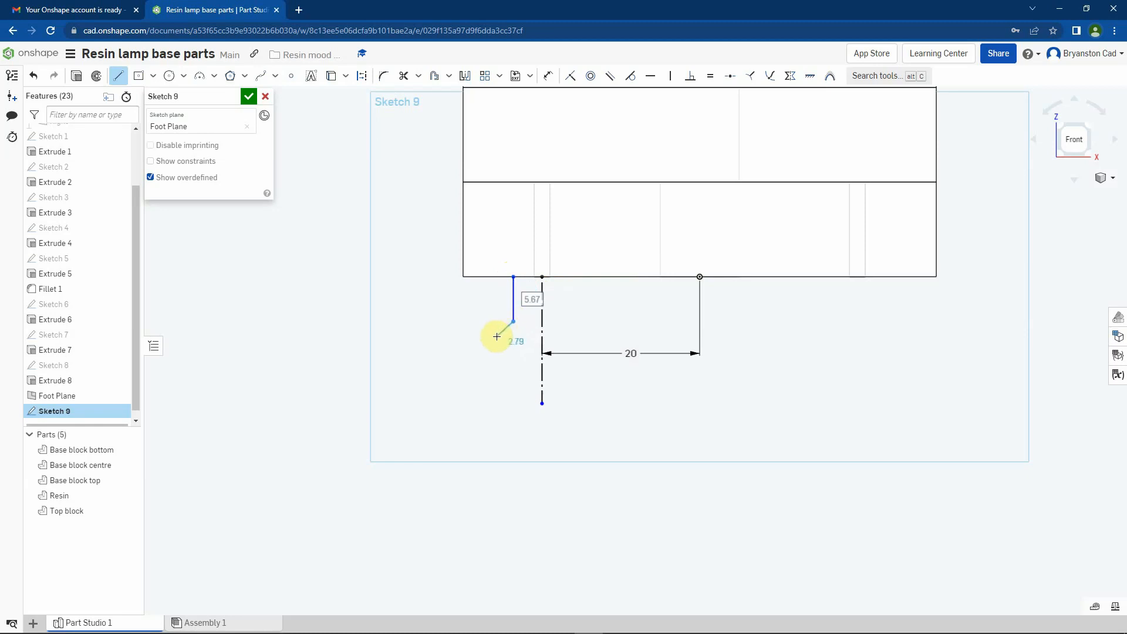
{"action": "left_click", "coordinate": [497, 336]}
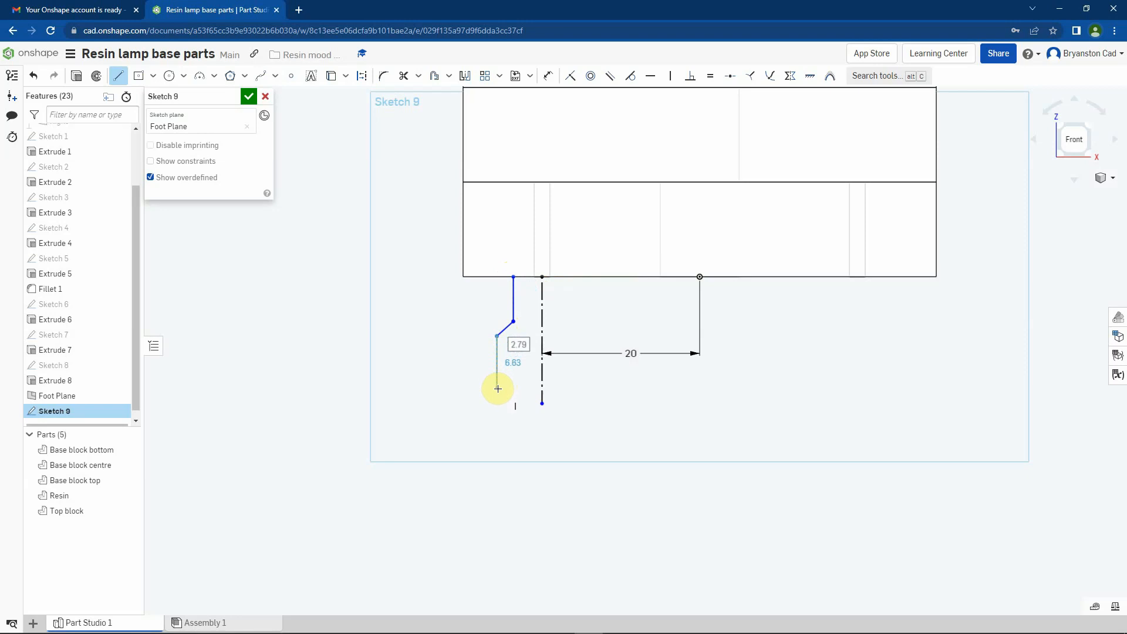
{"action": "left_click", "coordinate": [497, 389]}
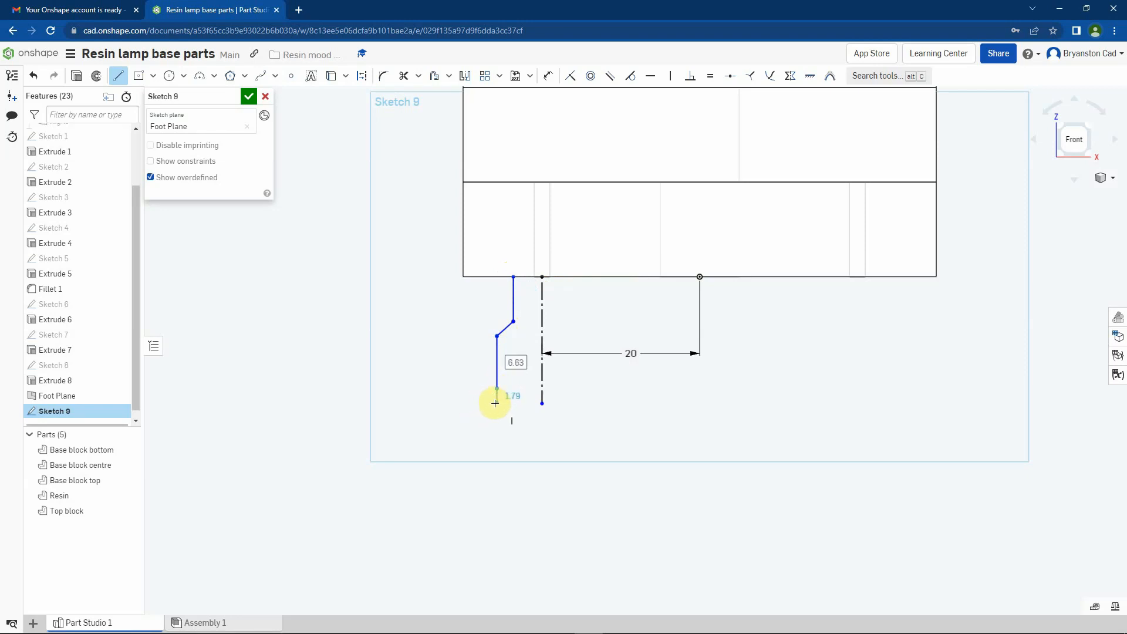
{"action": "key", "text": "Escape"}
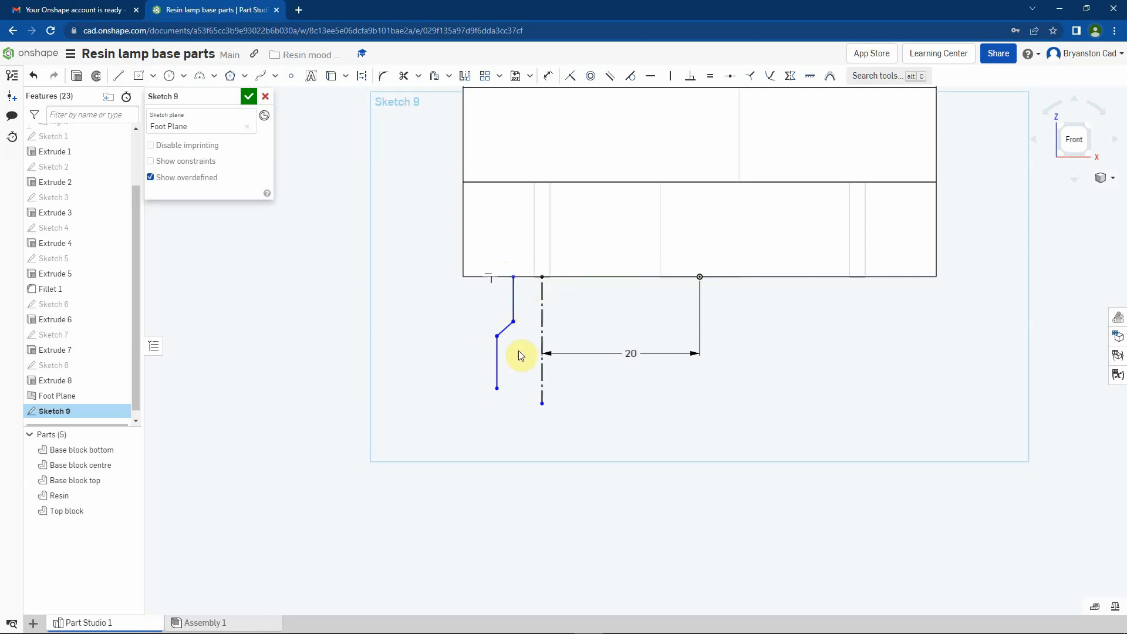
{"action": "left_click", "coordinate": [508, 288]}
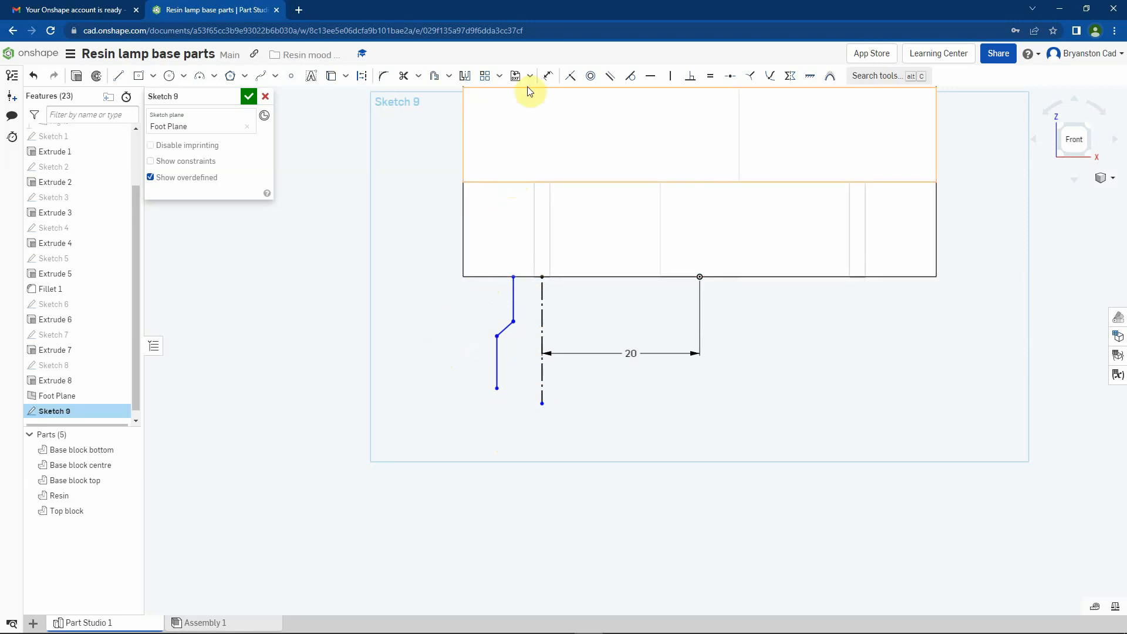
Dimension the upper vertical line about the construction centreline as a 3 mm diameter
{"action": "left_click", "coordinate": [549, 77]}
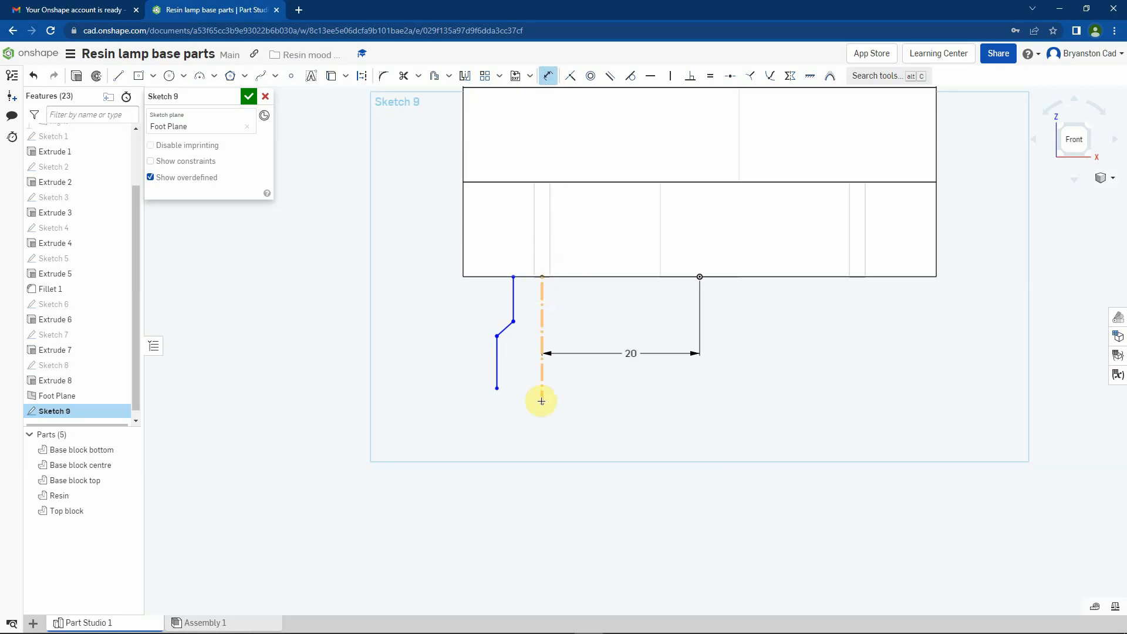
{"action": "left_click", "coordinate": [515, 302]}
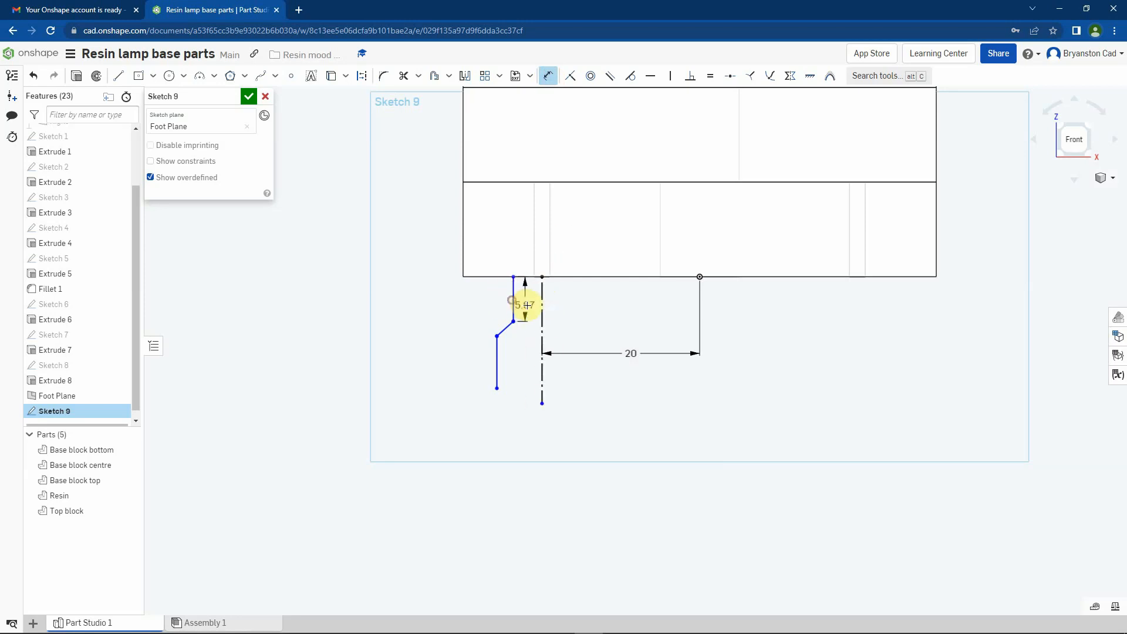
{"action": "left_click", "coordinate": [541, 302]}
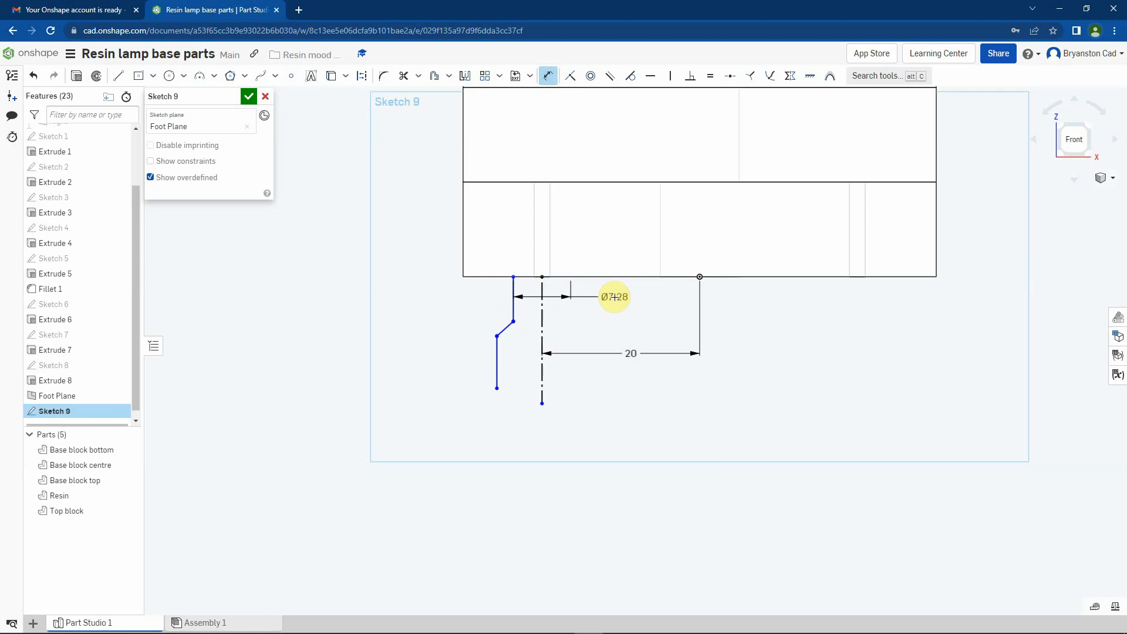
{"action": "left_click", "coordinate": [614, 298]}
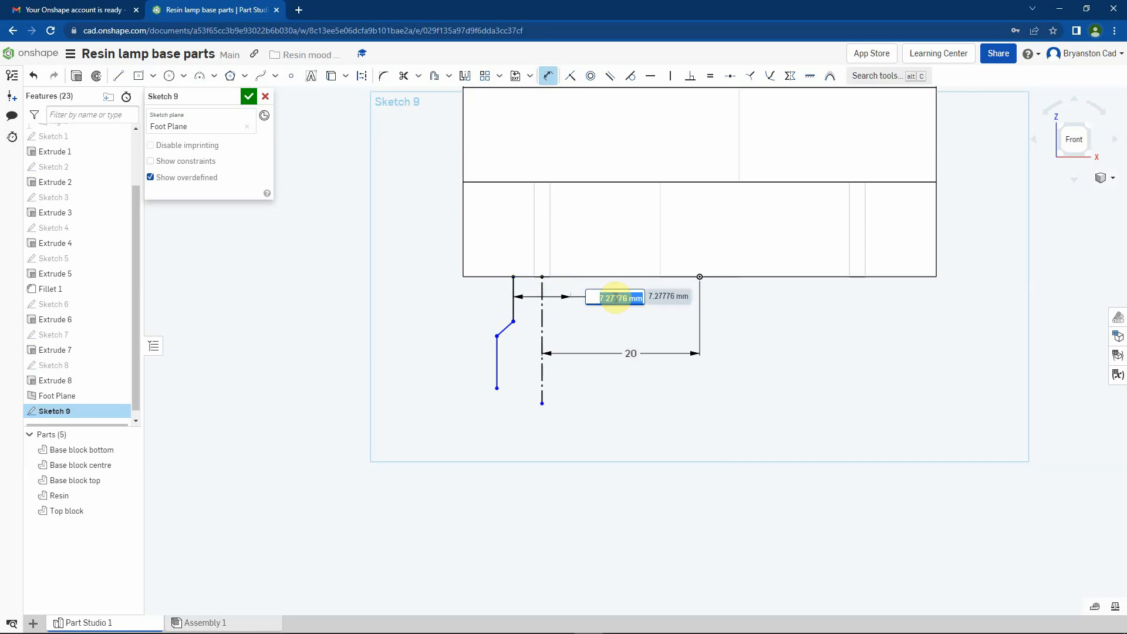
{"action": "type", "text": "3"}
{"action": "key", "text": "Return"}
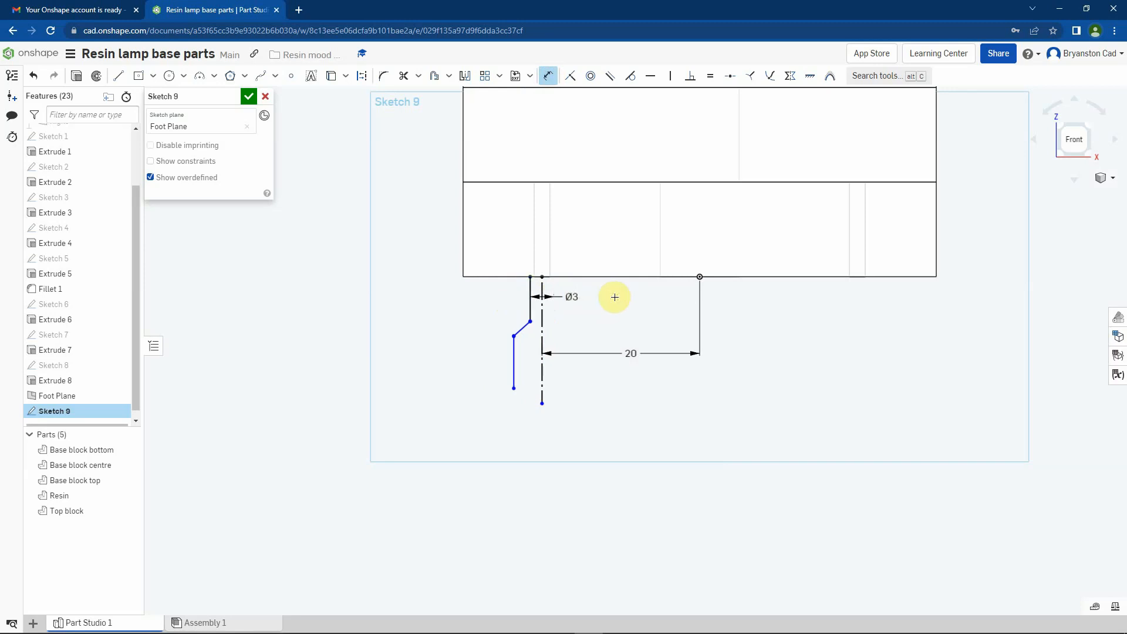
Dimension the lower vertical line about the construction centreline as a 5 mm diameter
{"action": "left_click", "coordinate": [514, 369]}
{"action": "left_click", "coordinate": [541, 369]}
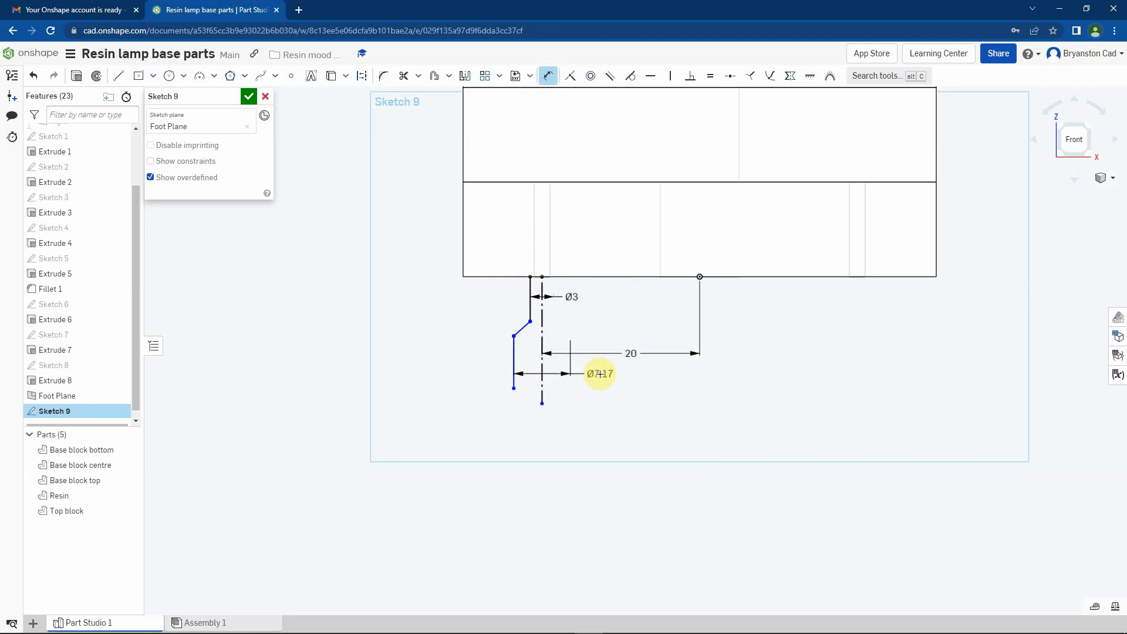
{"action": "left_click", "coordinate": [600, 374]}
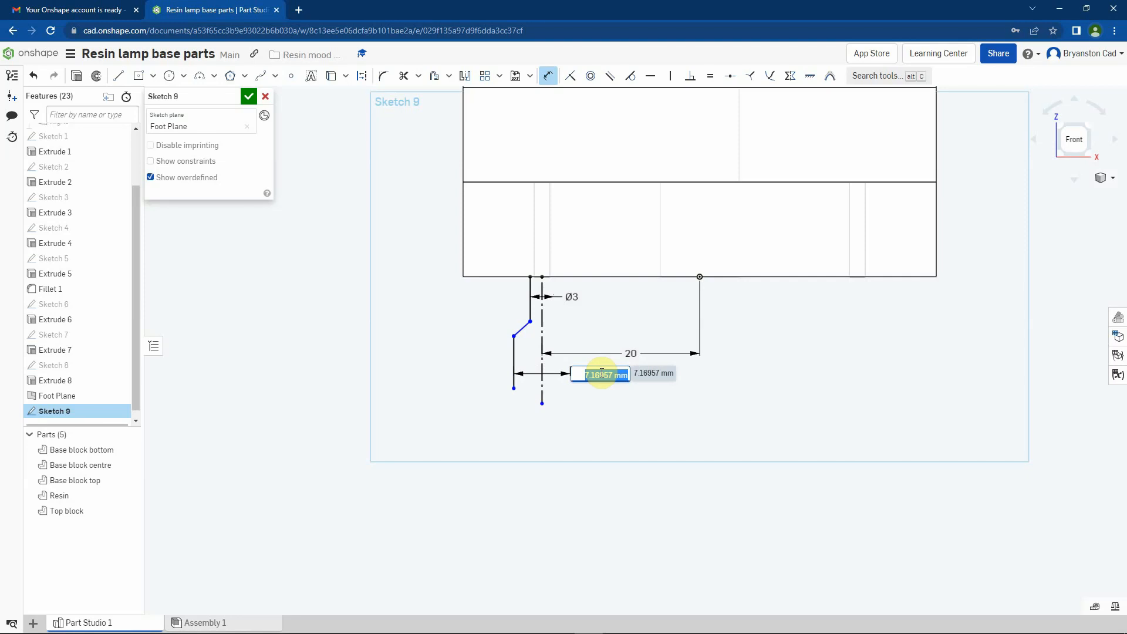
{"action": "type", "text": "5"}
{"action": "key", "text": "Return"}
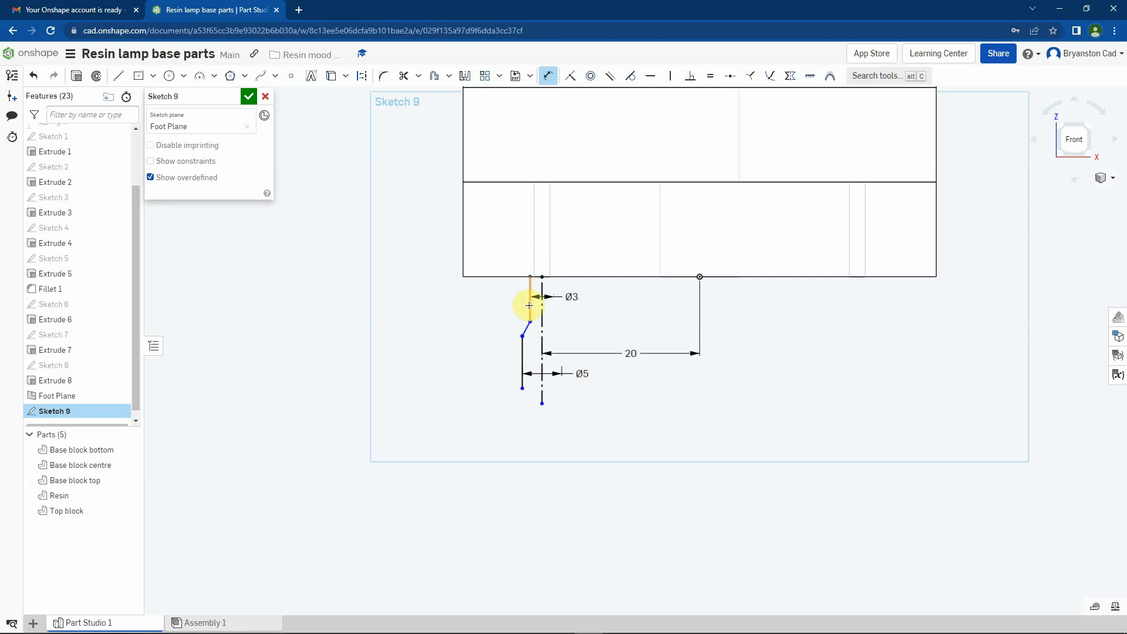
Dimension the length of the upper vertical line as 4 mm, placing the dimension clear of the profile
{"action": "left_click", "coordinate": [529, 305]}
{"action": "left_click", "coordinate": [511, 303]}
{"action": "left_click_drag", "start_coordinate": [538, 307], "coordinate": [649, 300]}
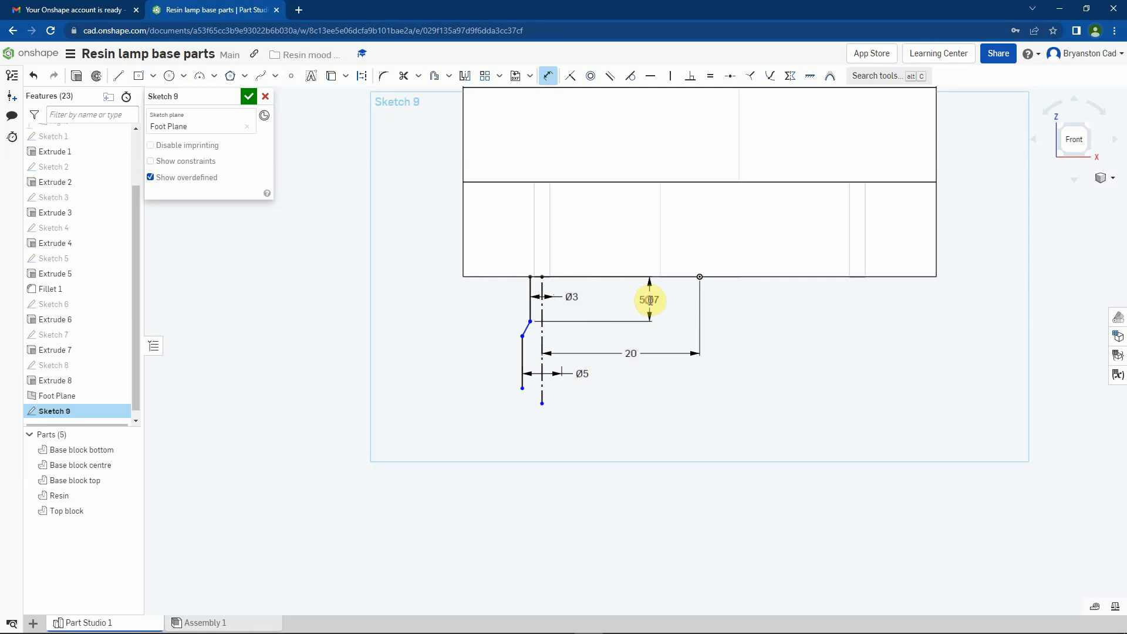
{"action": "left_click", "coordinate": [649, 299]}
{"action": "type", "text": "4"}
{"action": "key", "text": "Return"}
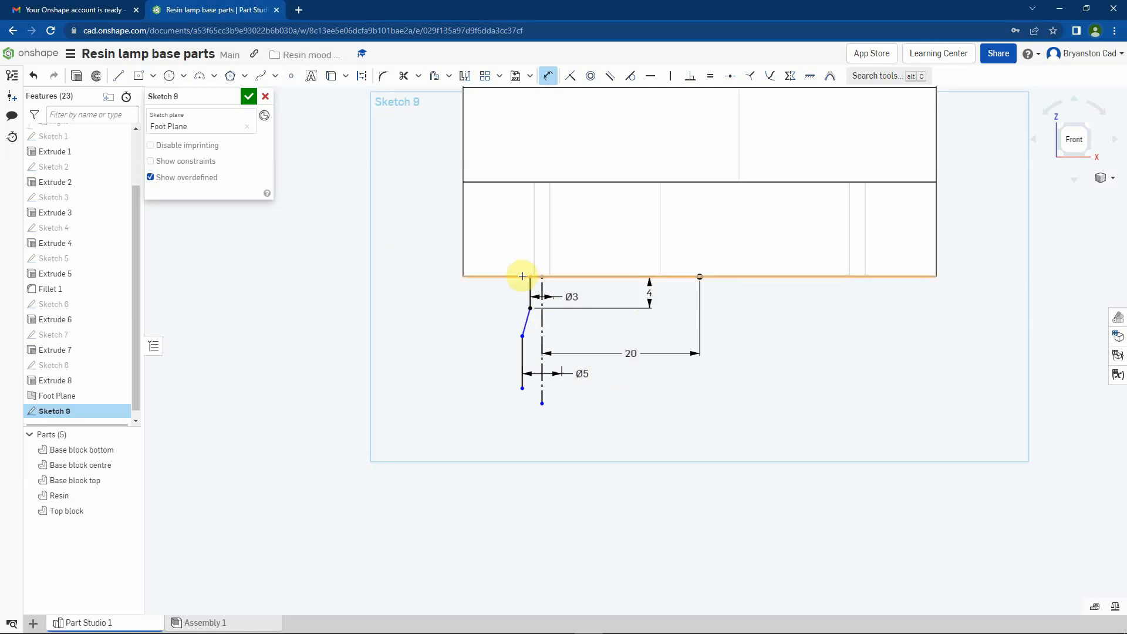
Dimension the vertical distance from the block's bottom edge to the profile's lowest endpoint as 10 mm
{"action": "left_click", "coordinate": [522, 389]}
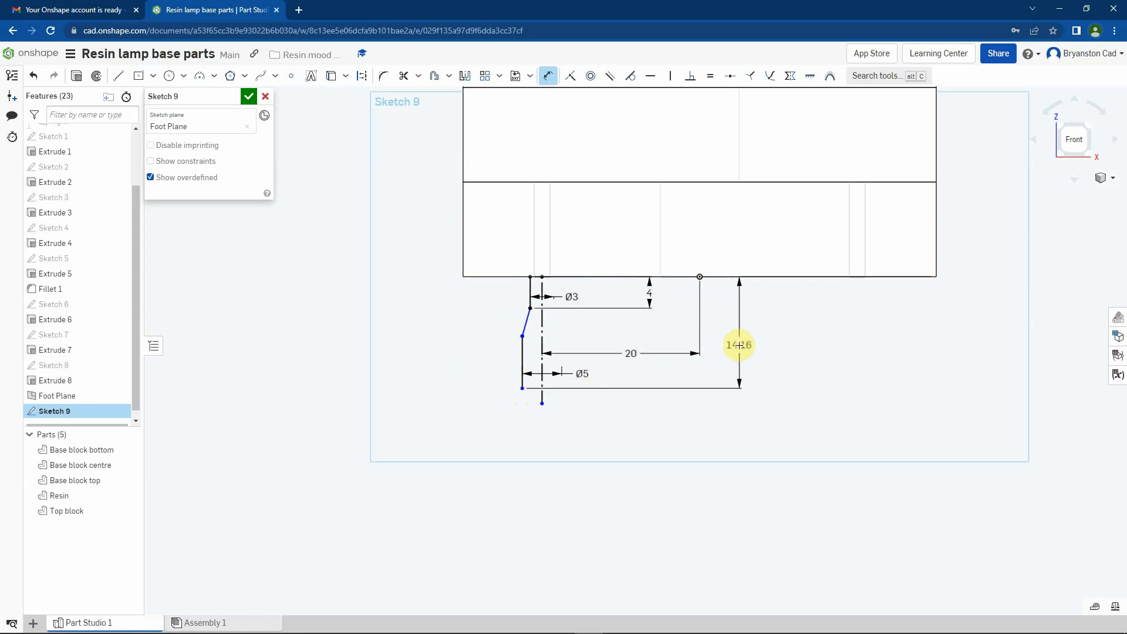
{"action": "left_click", "coordinate": [753, 335]}
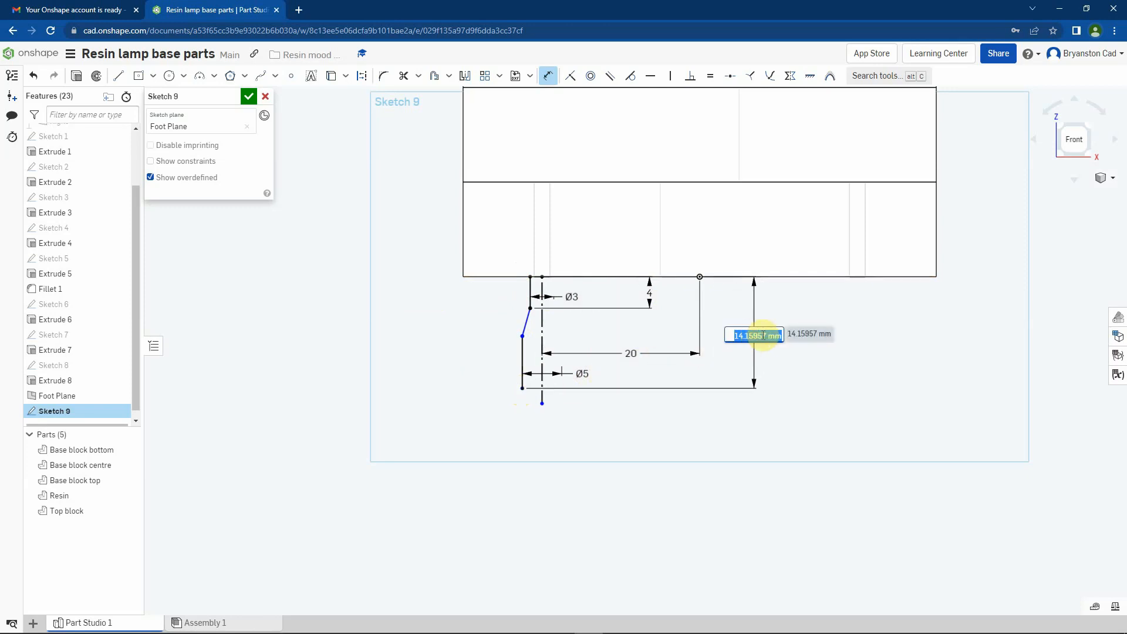
{"action": "type", "text": "10"}
{"action": "key", "text": "Return"}
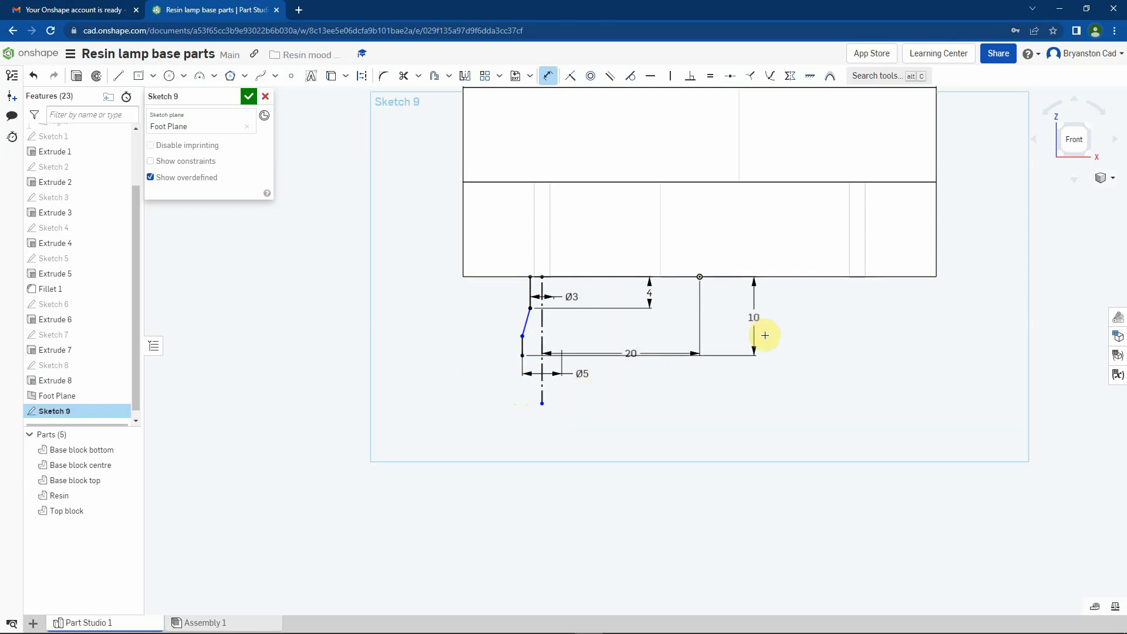
Dimension the angle between the sloping line and the lower vertical line as 135 degrees
{"action": "left_click", "coordinate": [523, 348]}
{"action": "left_click", "coordinate": [528, 331]}
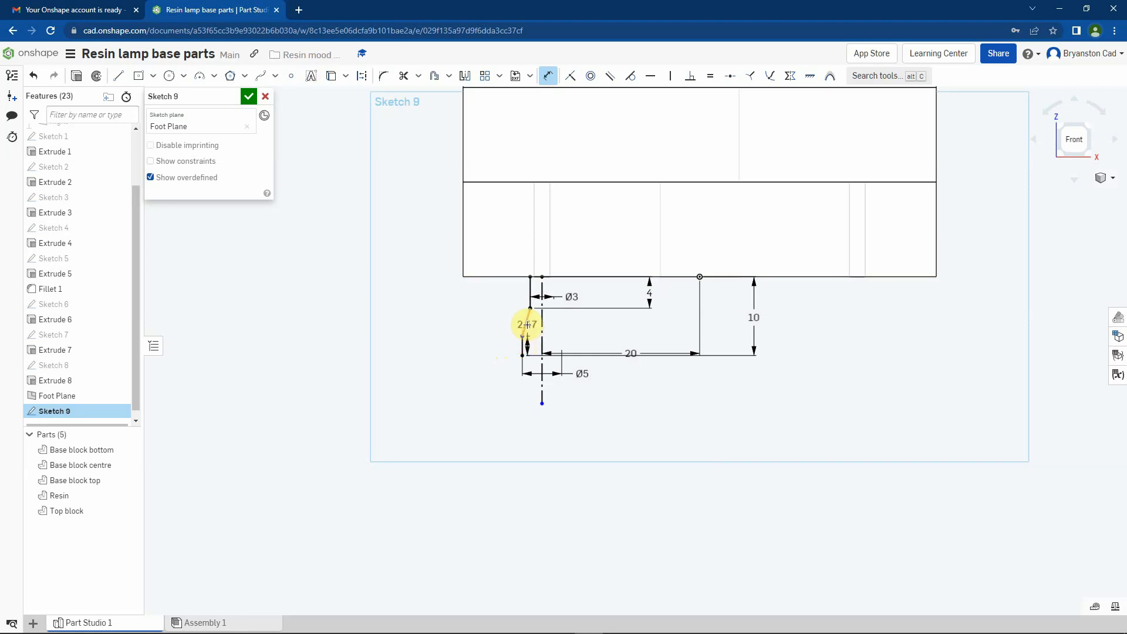
{"action": "left_click", "coordinate": [522, 348]}
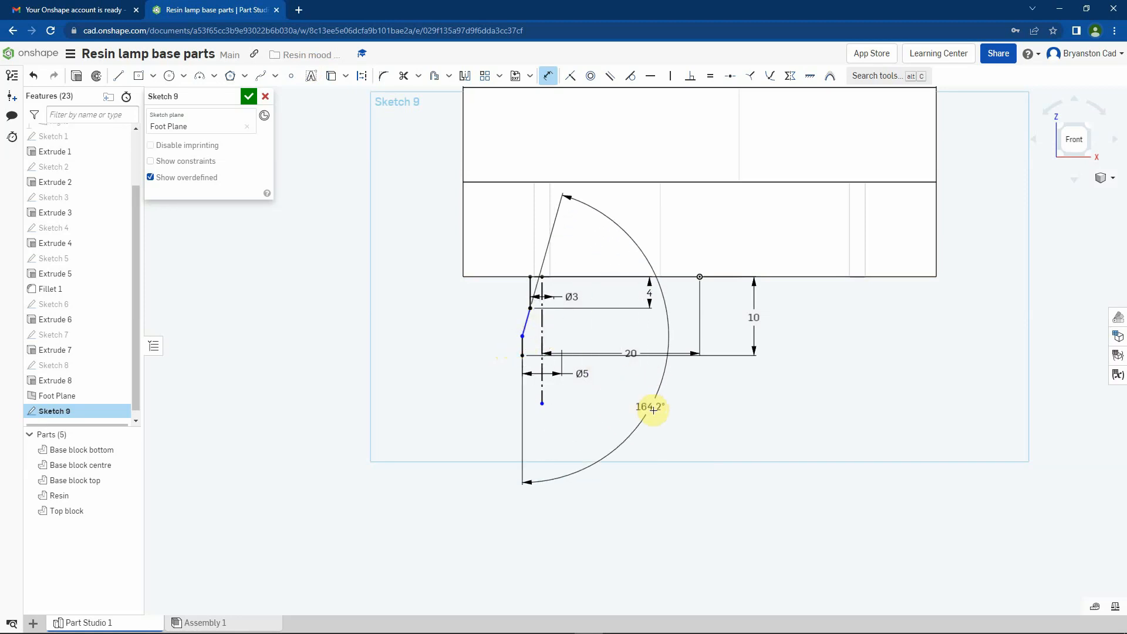
{"action": "left_click", "coordinate": [653, 411]}
{"action": "type", "text": "13"}
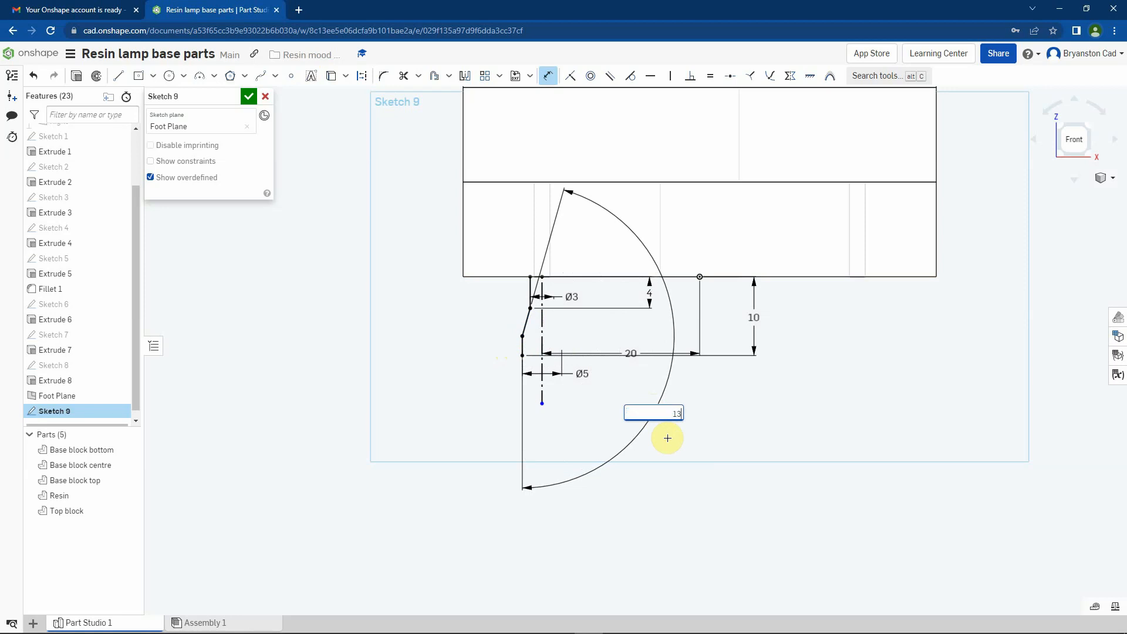
{"action": "type", "text": "5"}
{"action": "key", "text": "Return"}
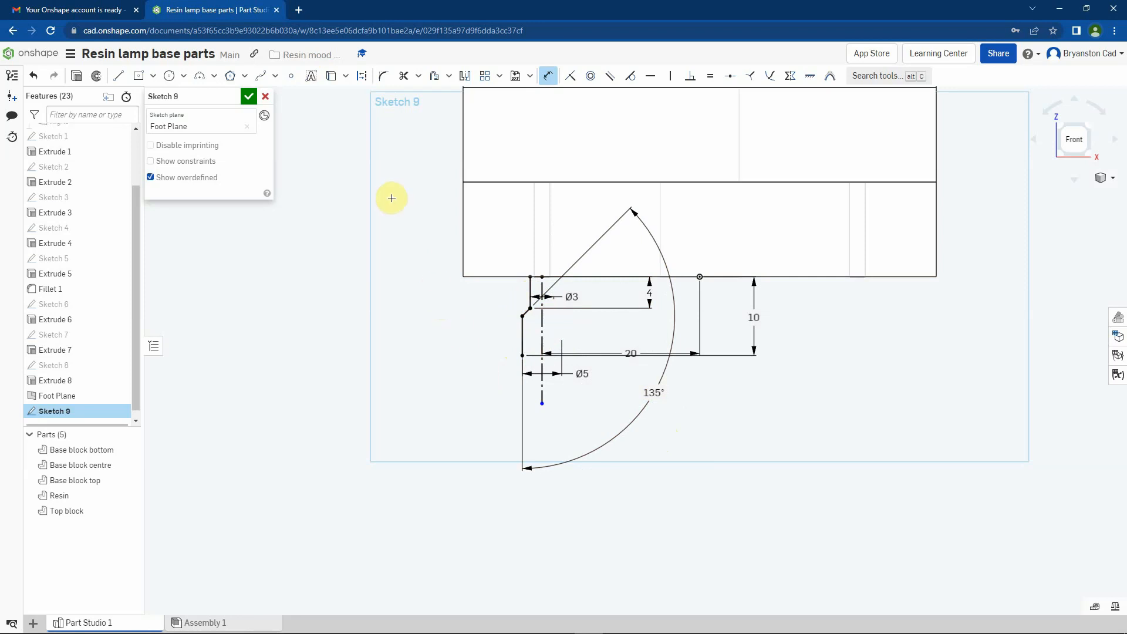
Close the profile from its lowest endpoint with a horizontal line about 2.5 mm, a slope about 10.2 mm, and a top line about 5.6 mm
{"action": "left_click", "coordinate": [118, 76]}
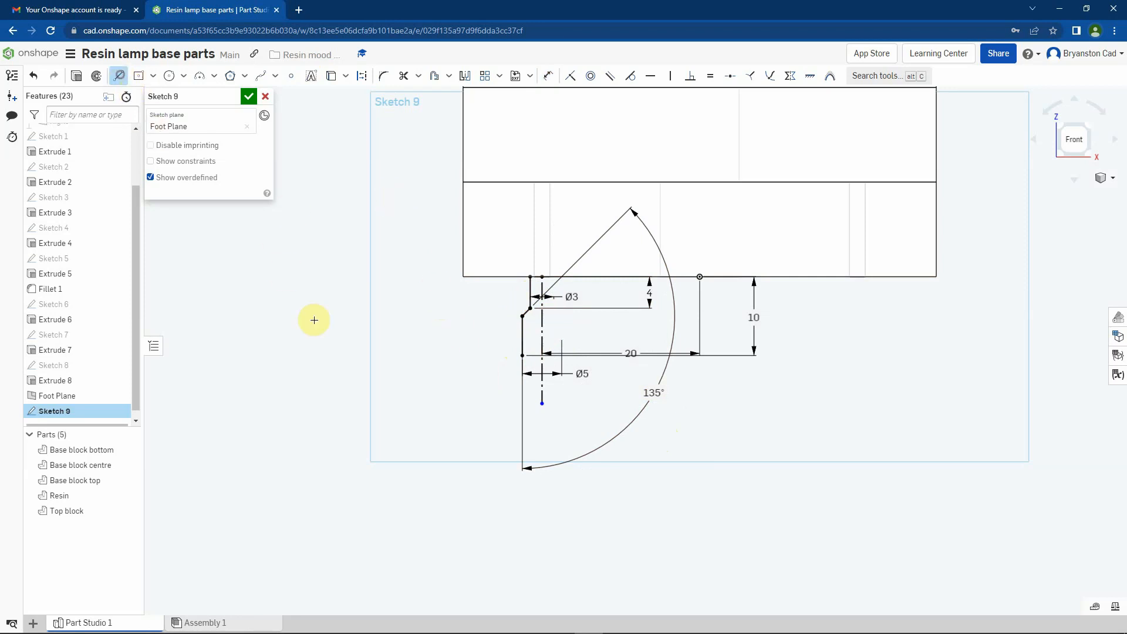
{"action": "left_click", "coordinate": [523, 355]}
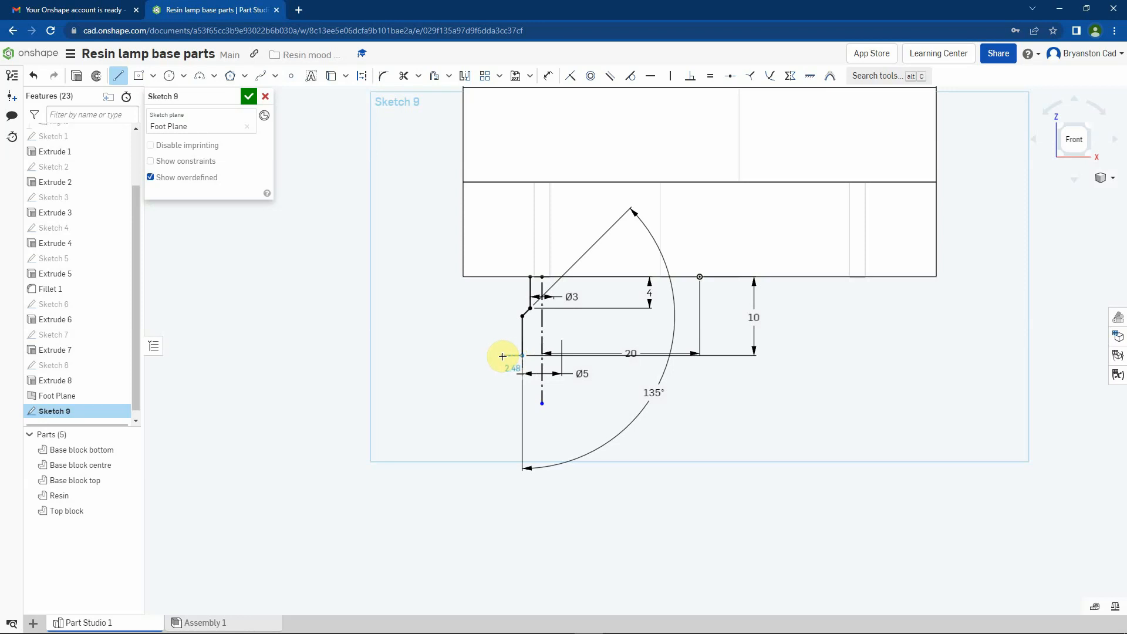
{"action": "left_click", "coordinate": [503, 356]}
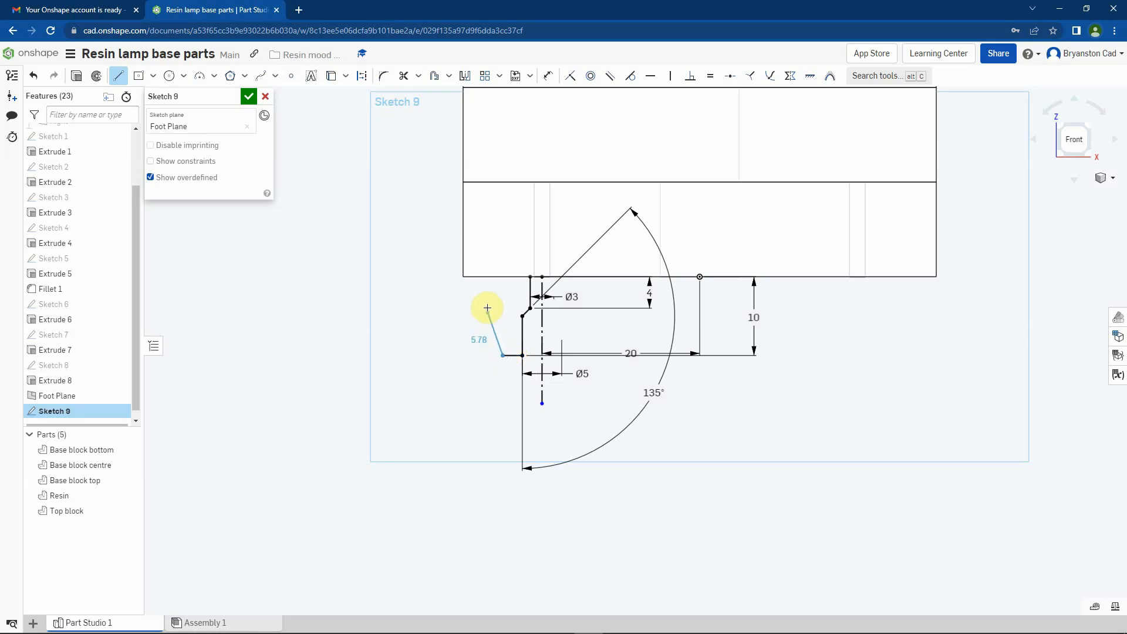
{"action": "left_click", "coordinate": [486, 276]}
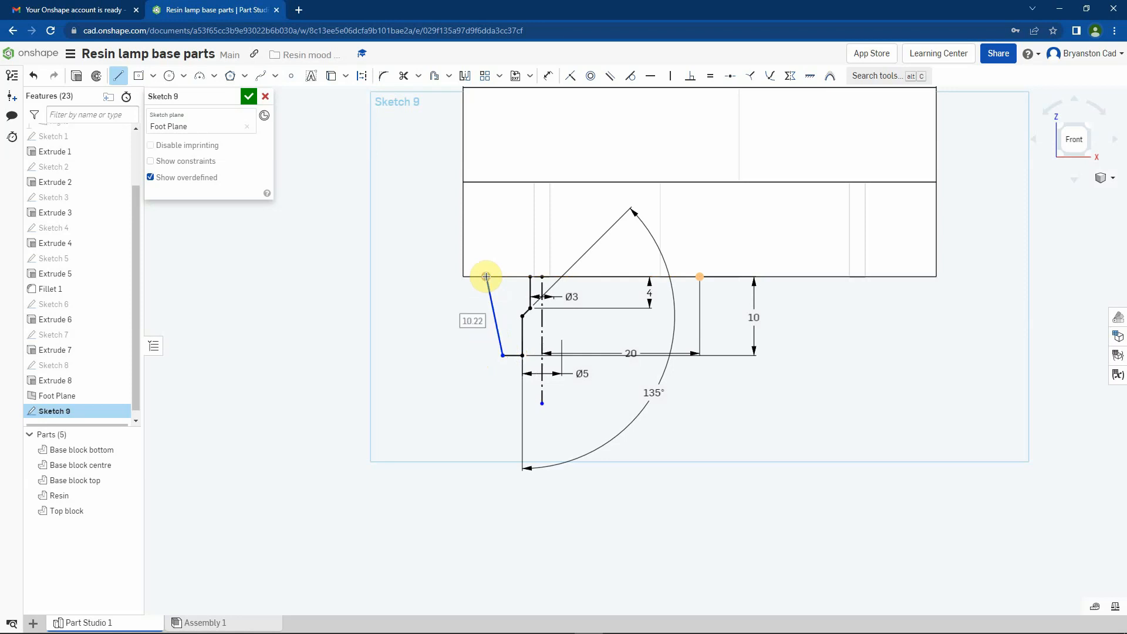
{"action": "left_click", "coordinate": [529, 278]}
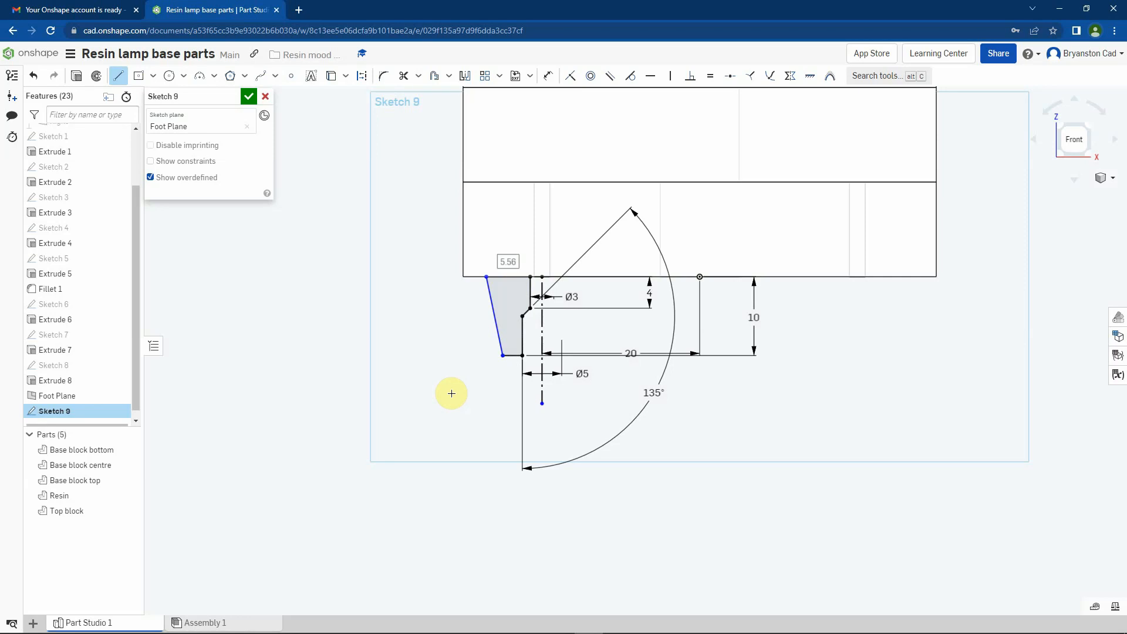
Dimension the profile's lower outer corner about the construction centreline as a 6 mm diameter
{"action": "left_click", "coordinate": [545, 83]}
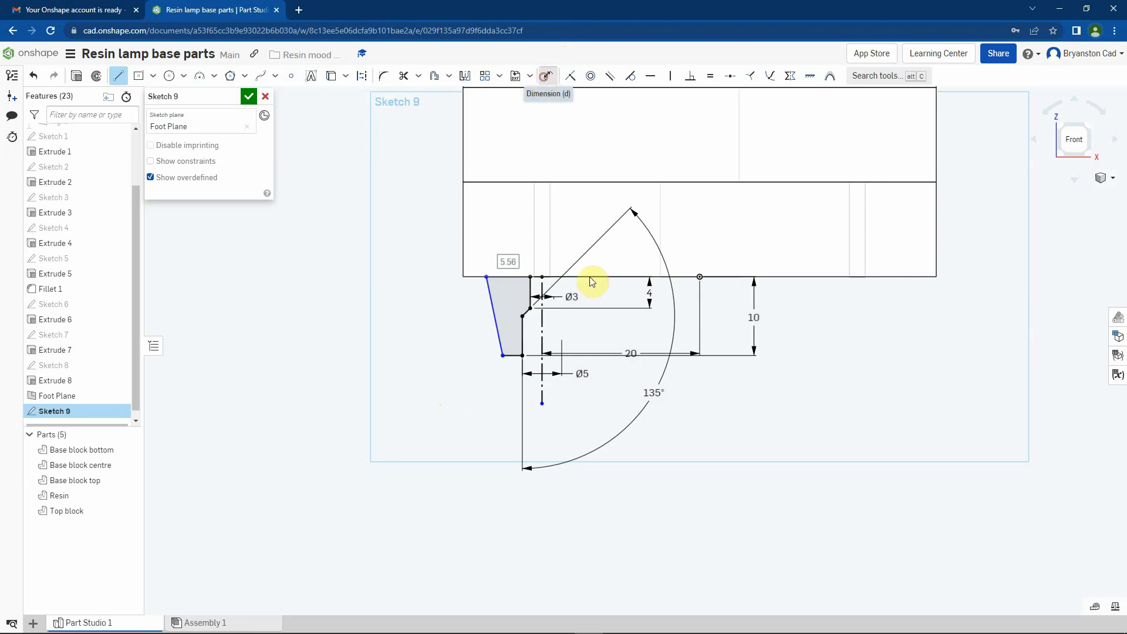
{"action": "left_click", "coordinate": [505, 356]}
{"action": "left_click", "coordinate": [542, 341]}
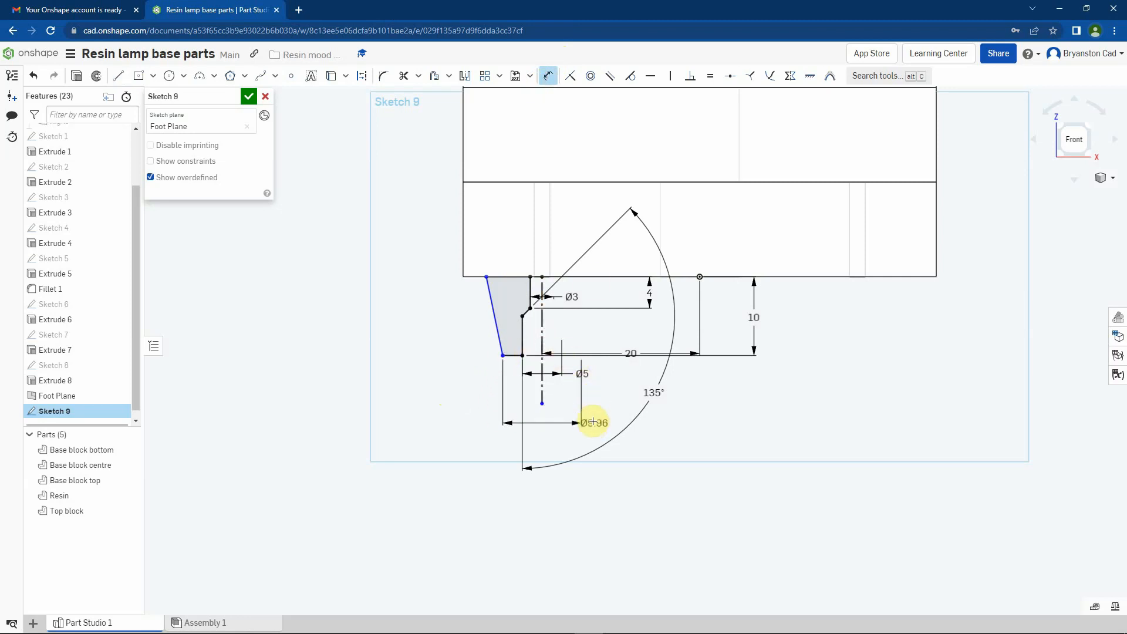
{"action": "left_click", "coordinate": [593, 421]}
{"action": "type", "text": "10"}
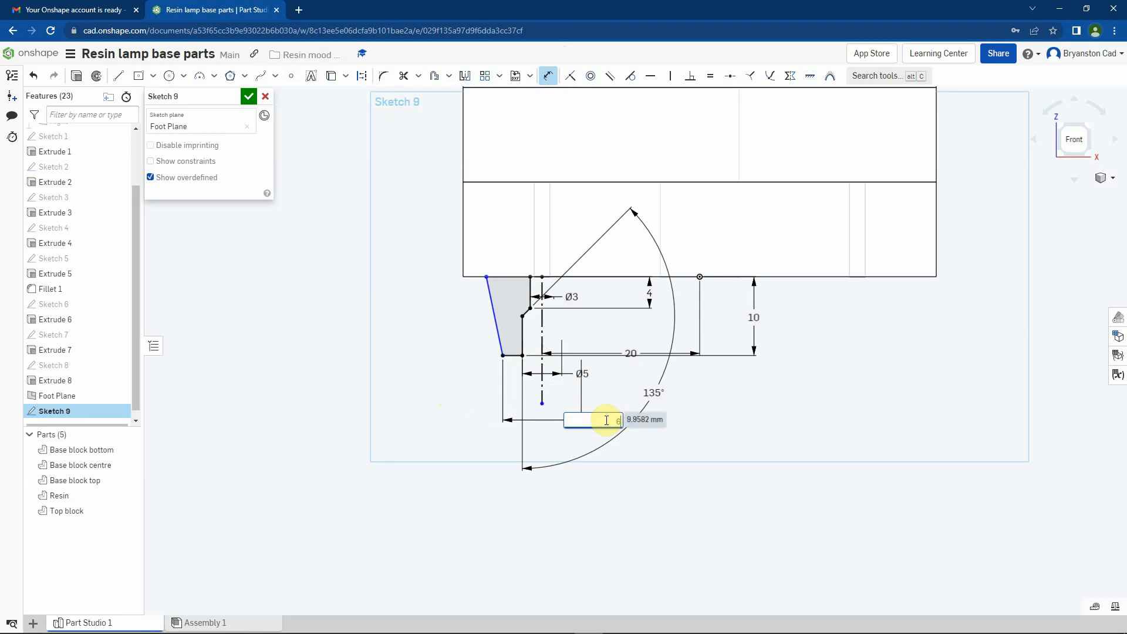
{"action": "key", "text": "Return"}
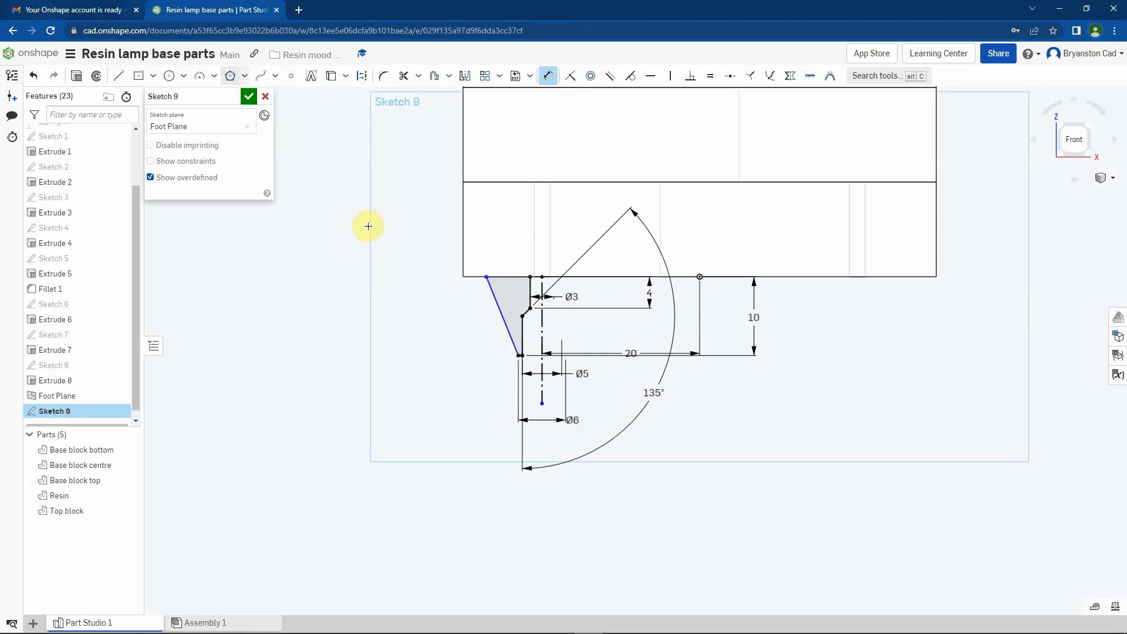
Dimension the horizontal distance from the profile's upper outer corner to the centreline's top endpoint as 6 mm, placed above the profile
{"action": "left_click", "coordinate": [486, 276]}
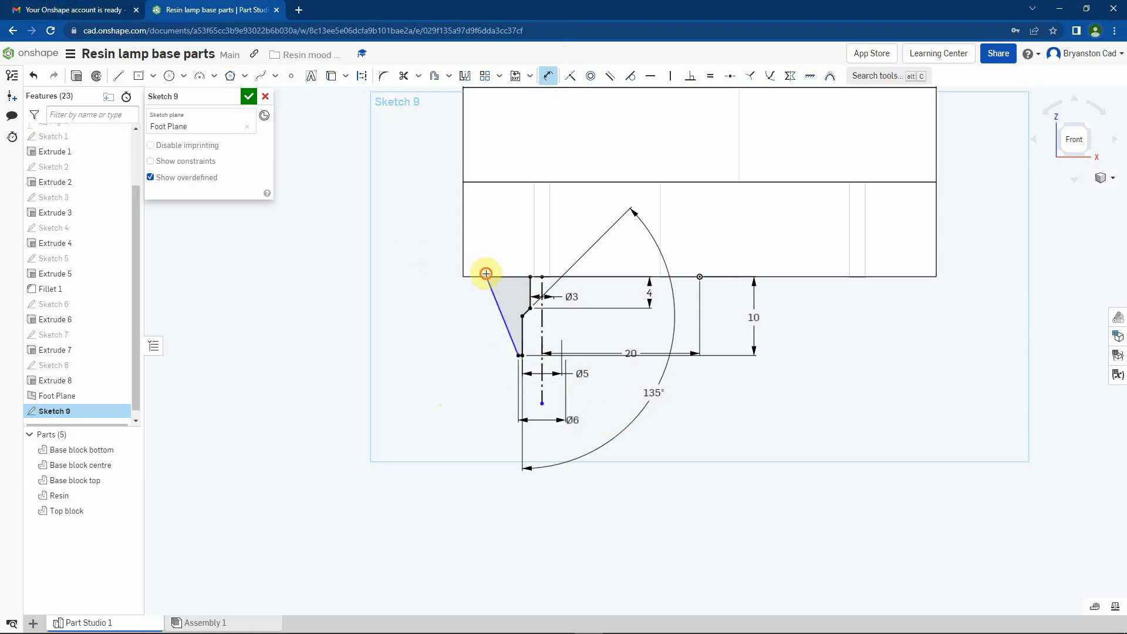
{"action": "left_click", "coordinate": [543, 276]}
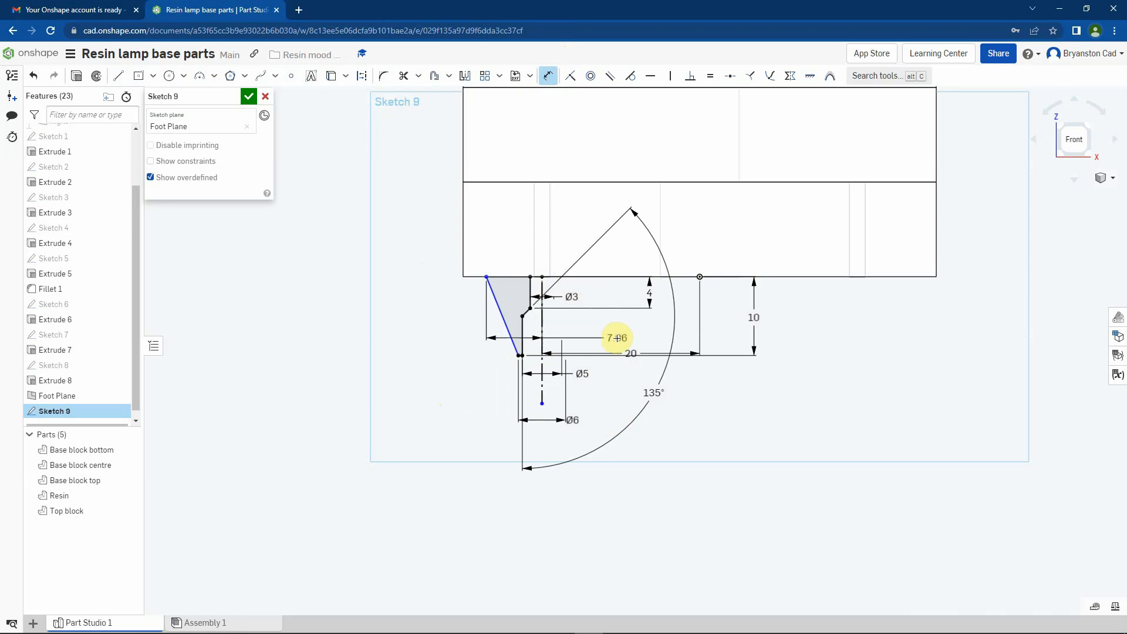
{"action": "left_click", "coordinate": [513, 247]}
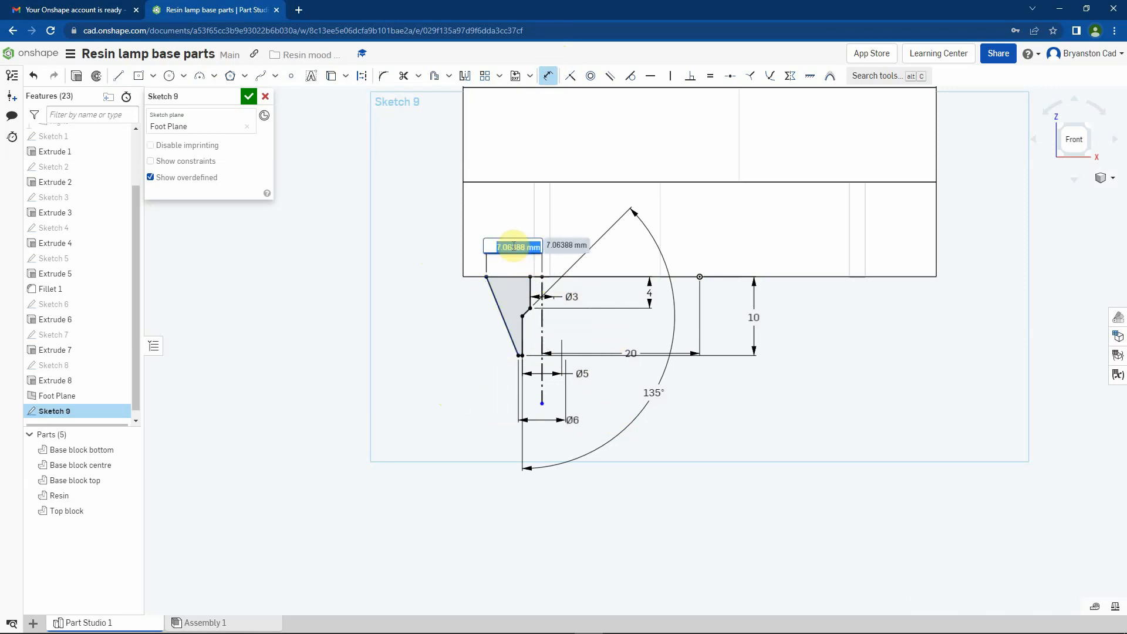
{"action": "type", "text": "5"}
{"action": "key", "text": "Return"}
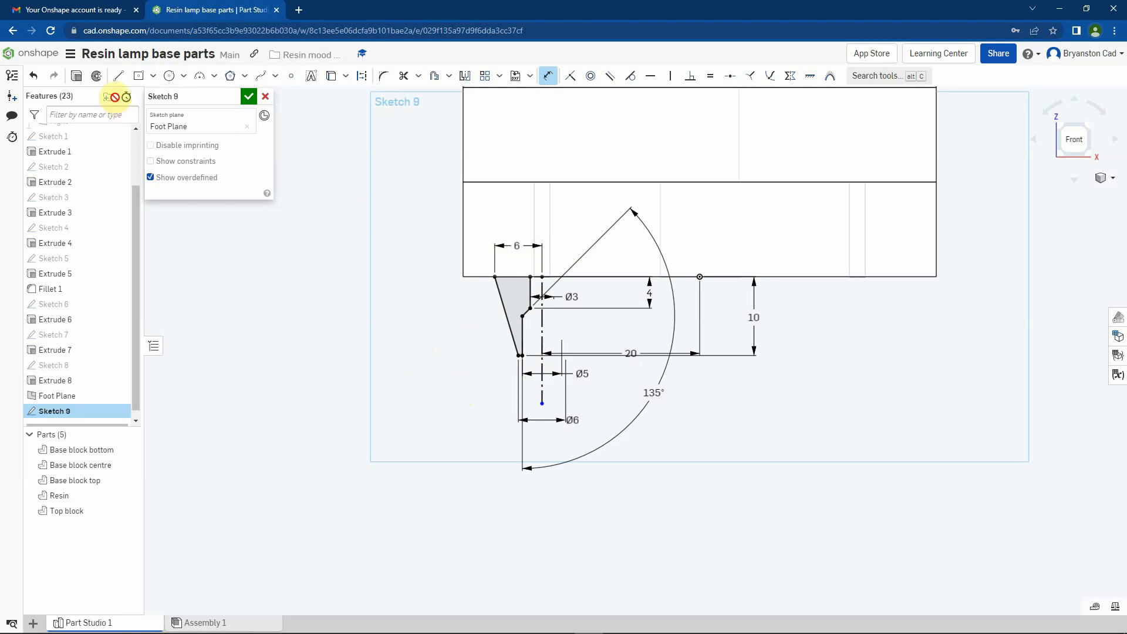
Revolve the closed foot profile a full turn around the construction centreline
{"action": "left_click", "coordinate": [97, 77]}
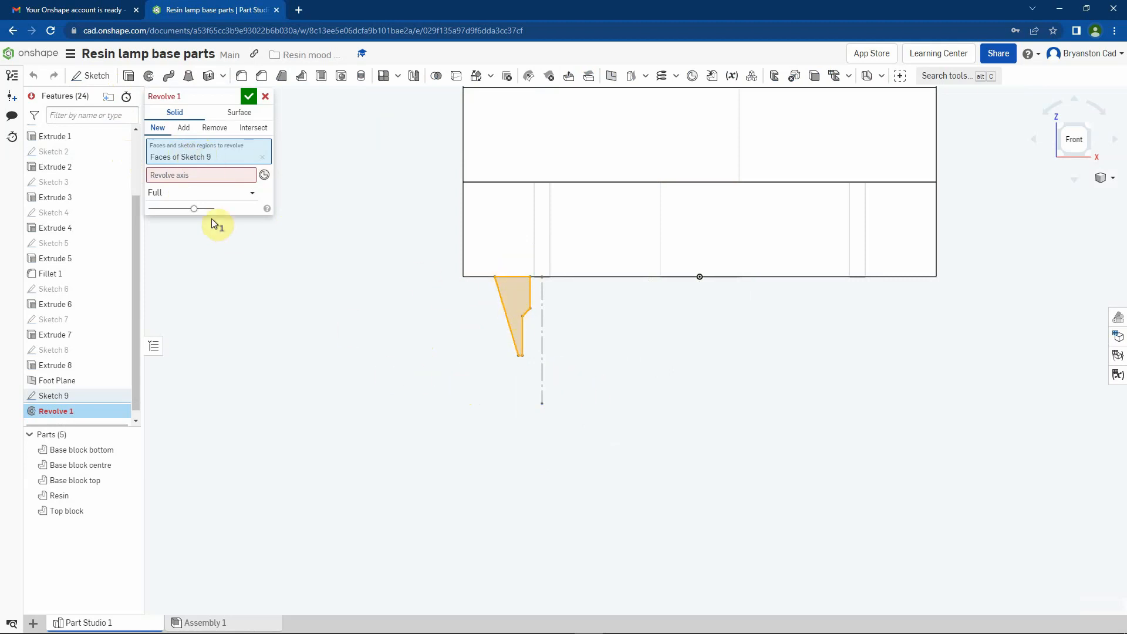
{"action": "left_click", "coordinate": [174, 177]}
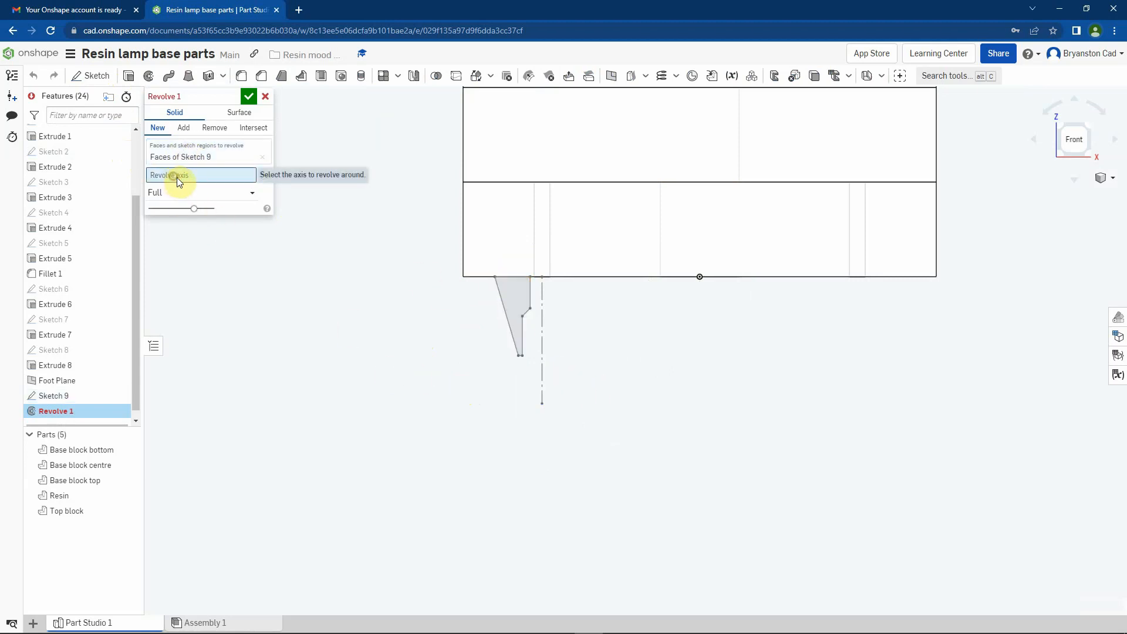
{"action": "left_click", "coordinate": [545, 341]}
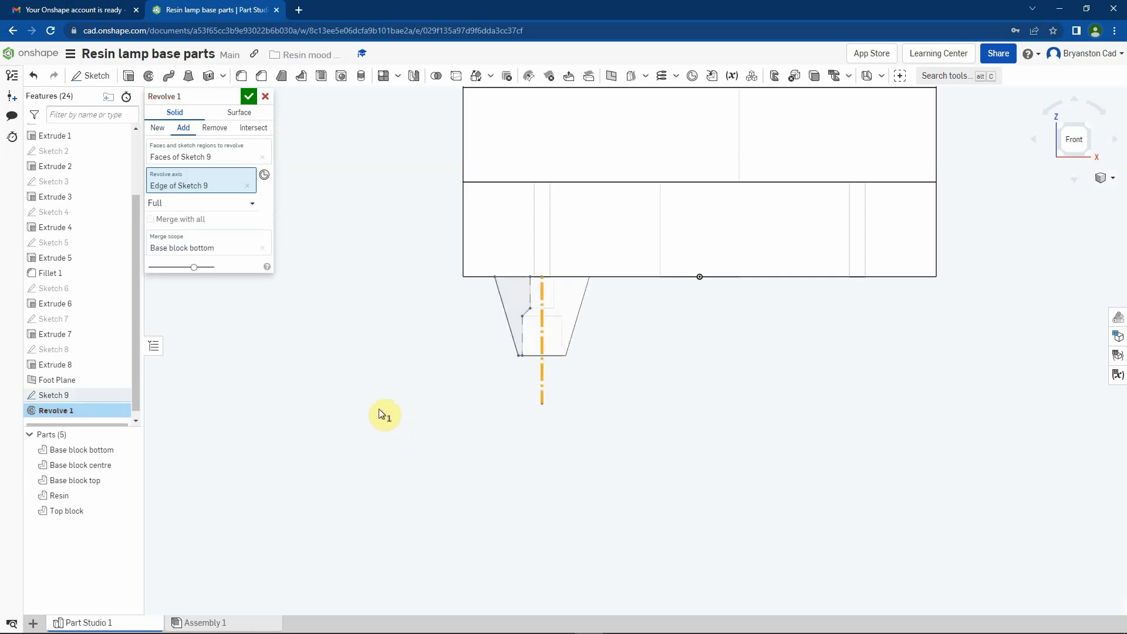
{"action": "left_click", "coordinate": [247, 95]}
Switch the model display to Shaded and inspect the revolved foot from below
{"action": "right_click_drag", "start_coordinate": [334, 348], "coordinate": [361, 344]}
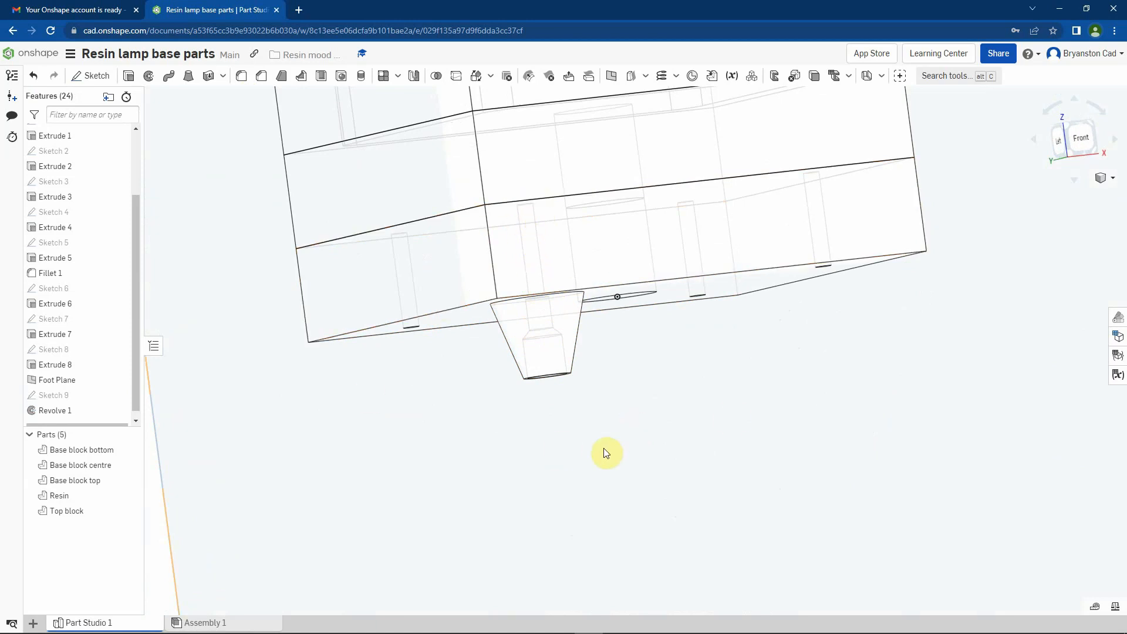
{"action": "left_click", "coordinate": [1114, 179]}
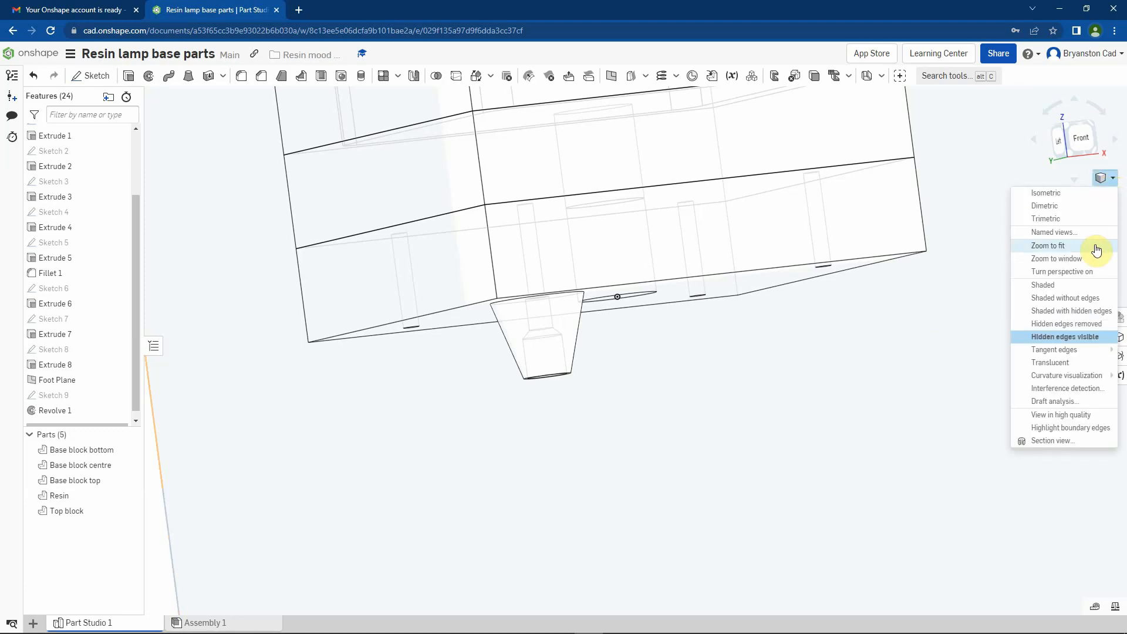
{"action": "left_click", "coordinate": [1050, 285]}
{"action": "right_click_drag", "start_coordinate": [722, 369], "coordinate": [650, 369]}
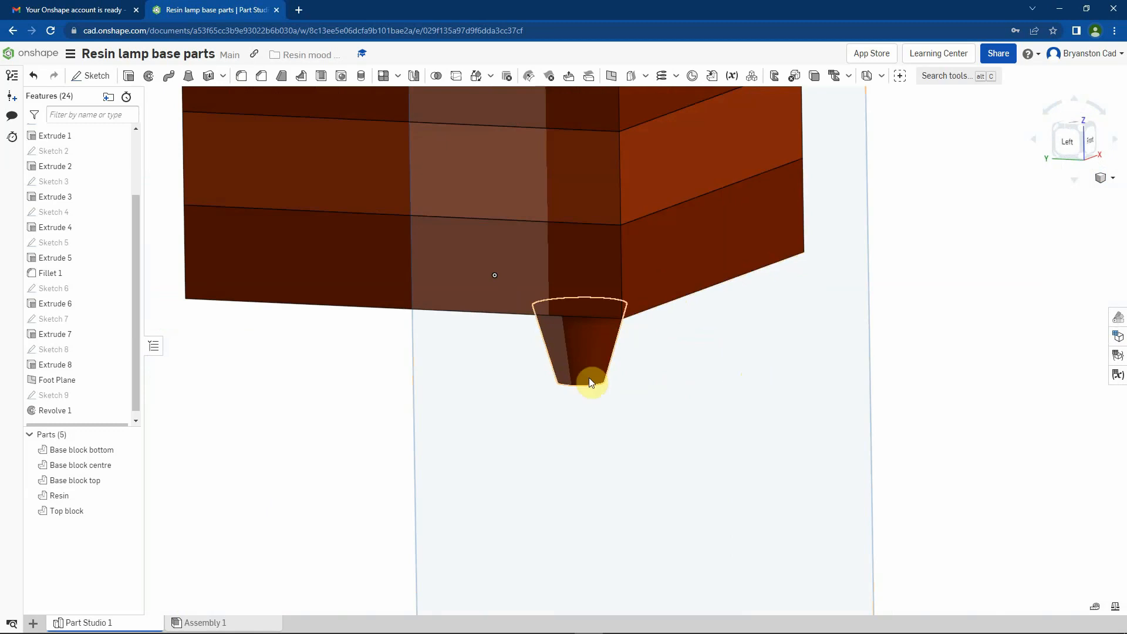
{"action": "mouse_move", "coordinate": [289, 418]}
{"action": "right_mouse_down"}
{"action": "mouse_move", "coordinate": [292, 390]}
{"action": "mouse_move", "coordinate": [287, 406]}
{"action": "right_mouse_up"}
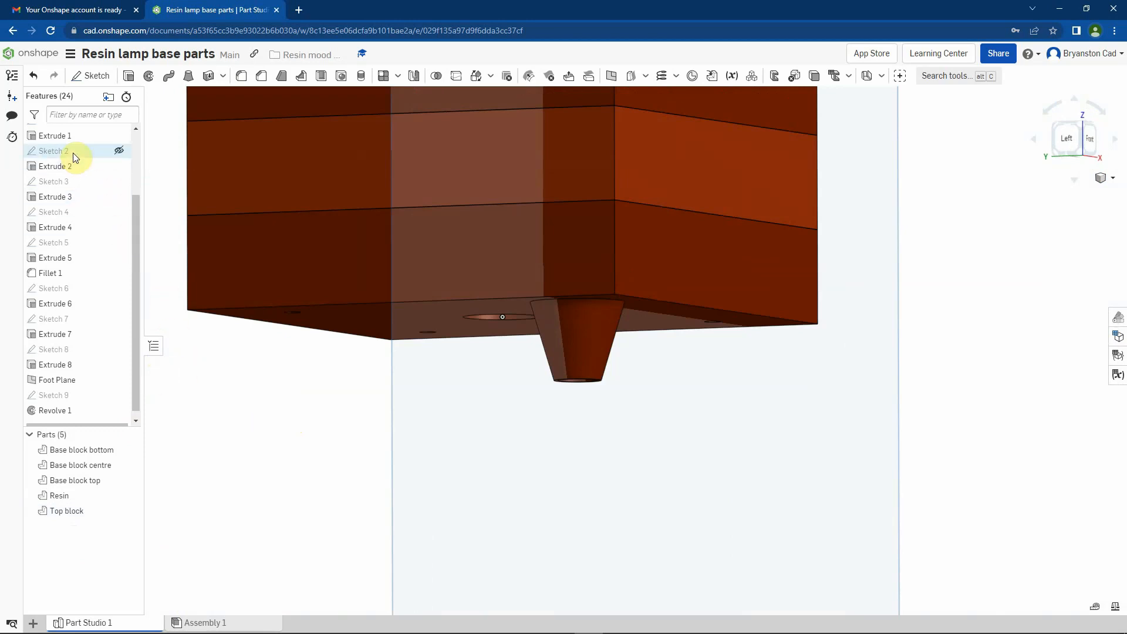
Edit the foot's revolve so it creates a new part instead of adding to the bottom base block
{"action": "right_click", "coordinate": [65, 415]}
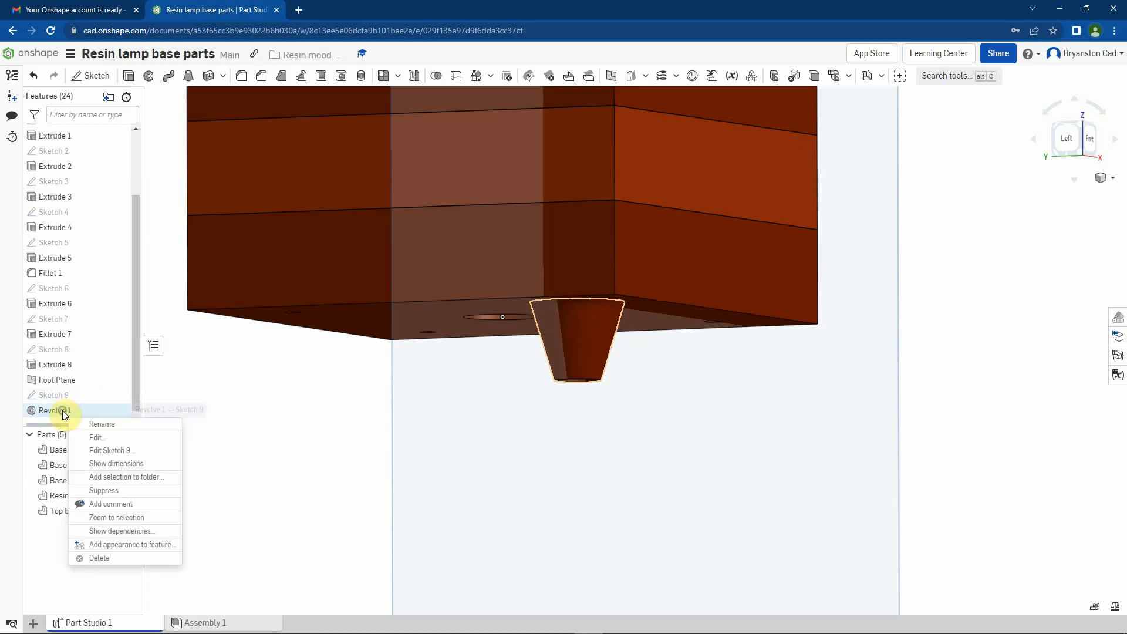
{"action": "left_click", "coordinate": [105, 440]}
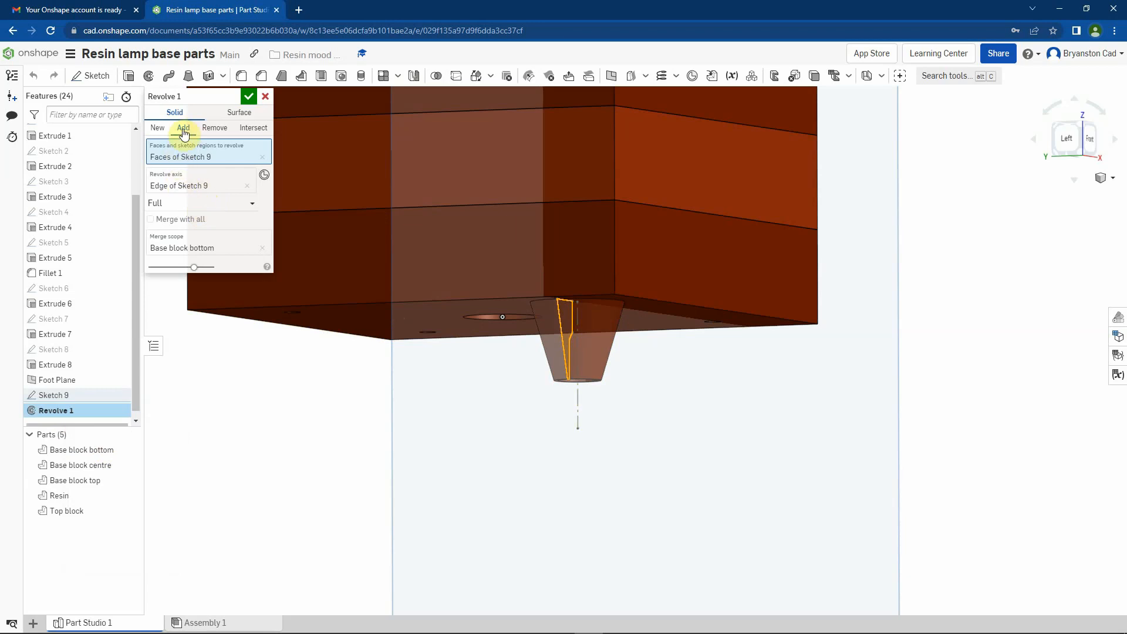
{"action": "left_click", "coordinate": [157, 130]}
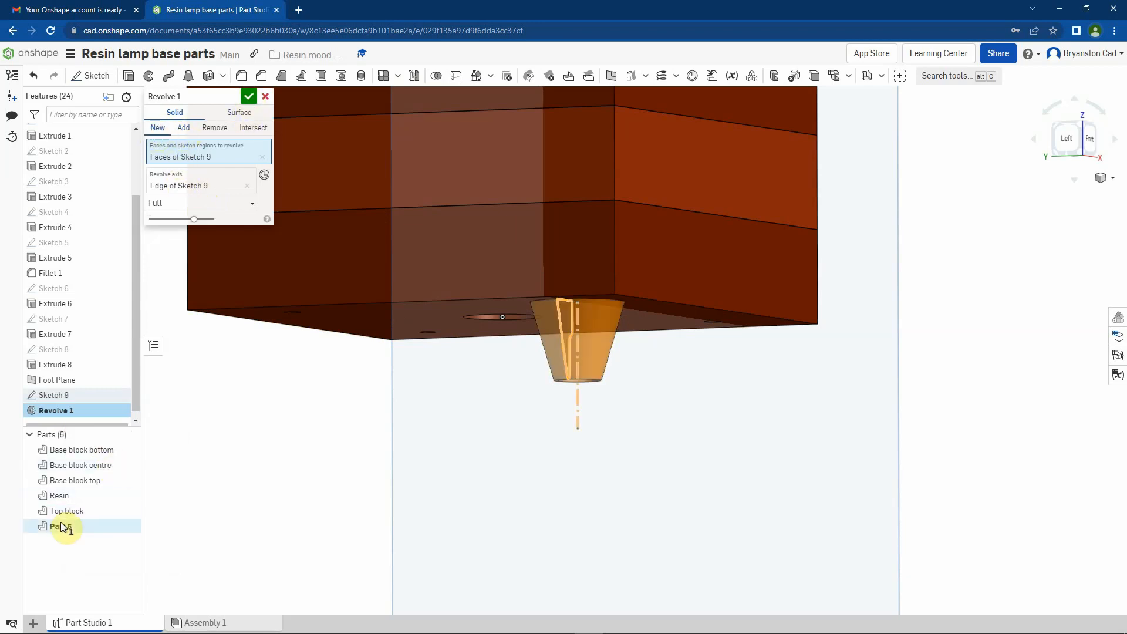
{"action": "left_click", "coordinate": [249, 96]}
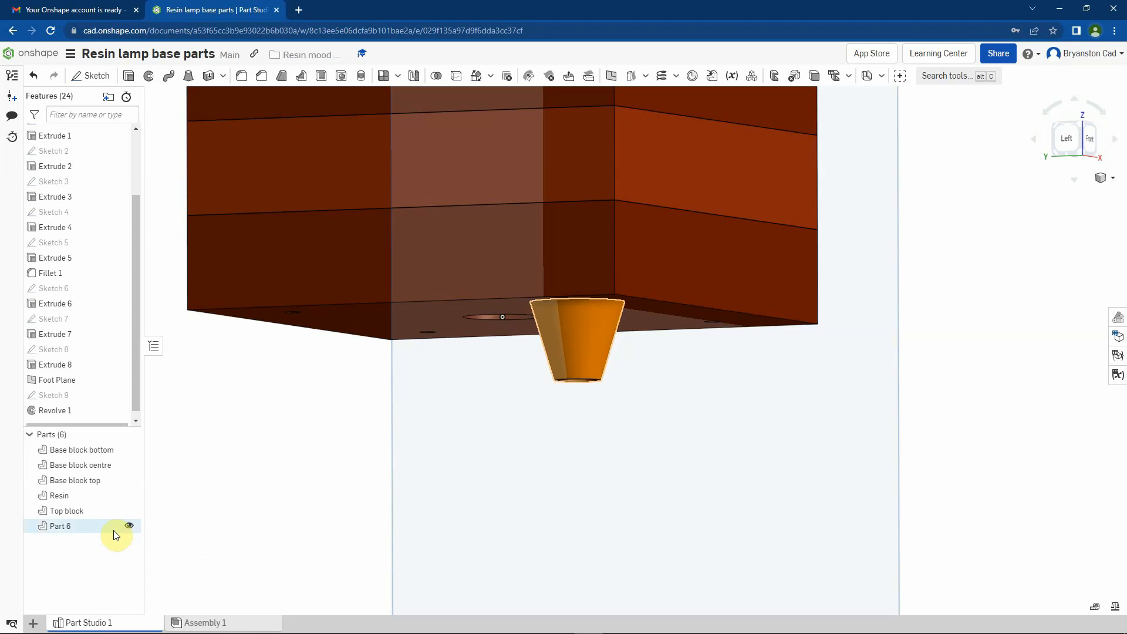
Rename the new revolved part as Foot
{"action": "right_click", "coordinate": [75, 528]}
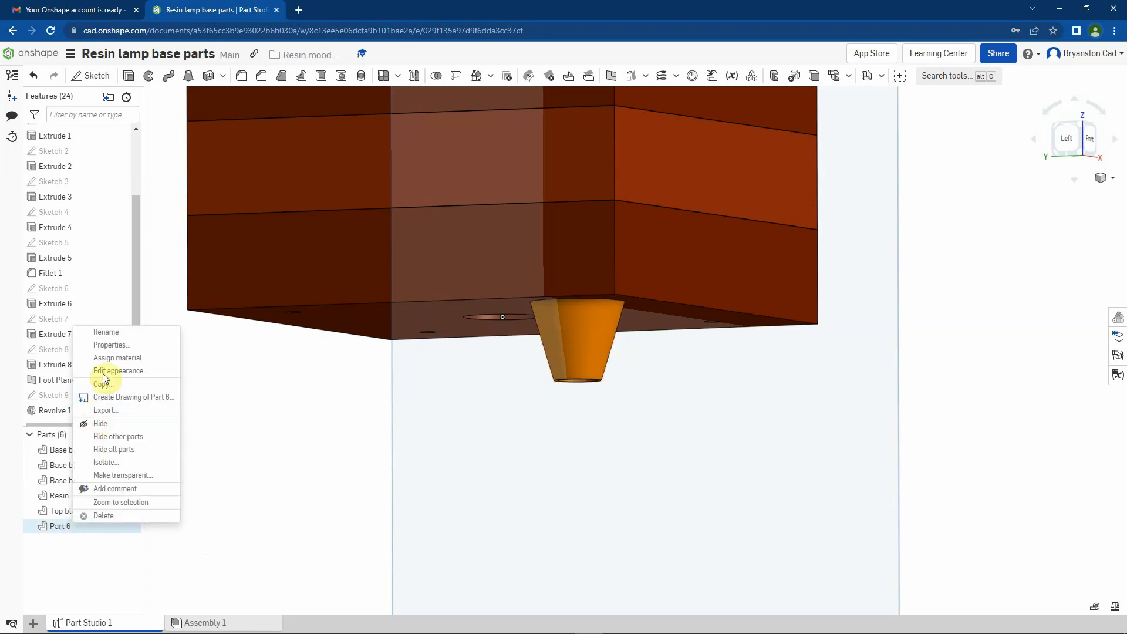
{"action": "left_click", "coordinate": [106, 333]}
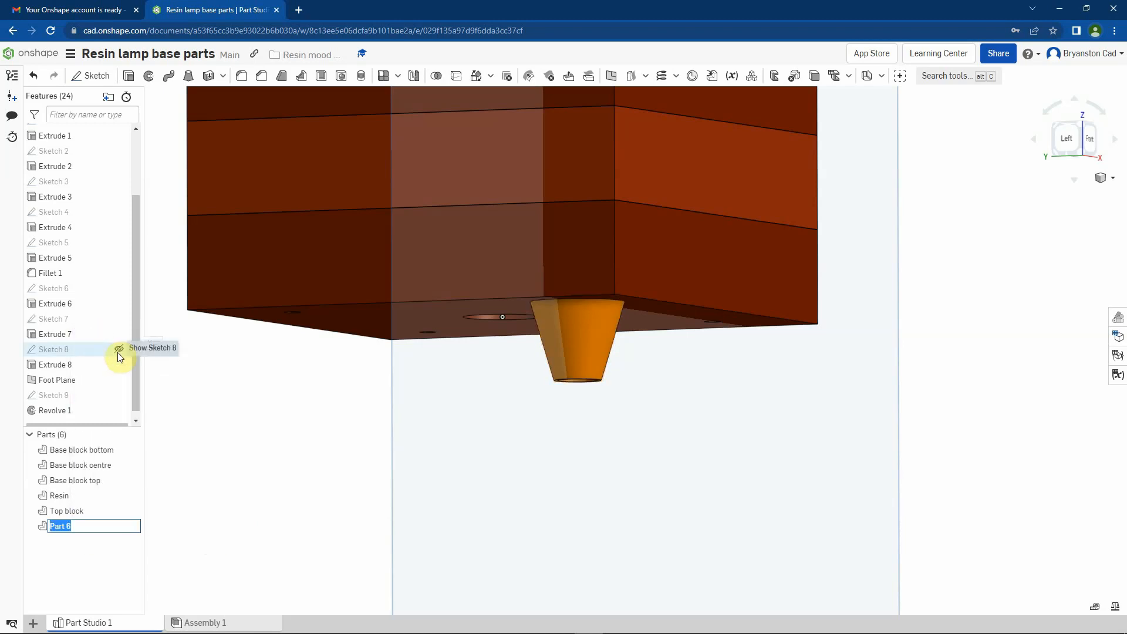
{"action": "type", "text": "Foot"}
{"action": "key", "text": "Return"}
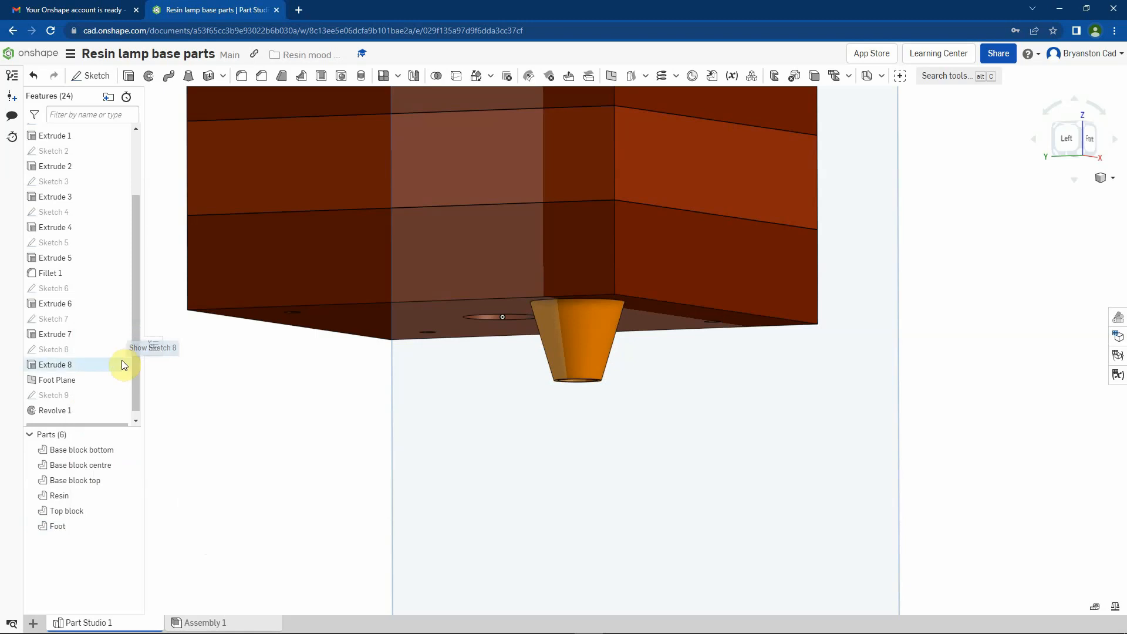
{"action": "scroll", "coordinate": [122, 361], "scroll_direction": "down", "scroll_amount": 1}
{"action": "scroll", "coordinate": [300, 330], "scroll_direction": "up", "scroll_amount": 3}
{"action": "scroll", "coordinate": [298, 323], "scroll_direction": "down", "scroll_amount": 6}
{"action": "scroll", "coordinate": [299, 321], "scroll_direction": "down", "scroll_amount": 2}
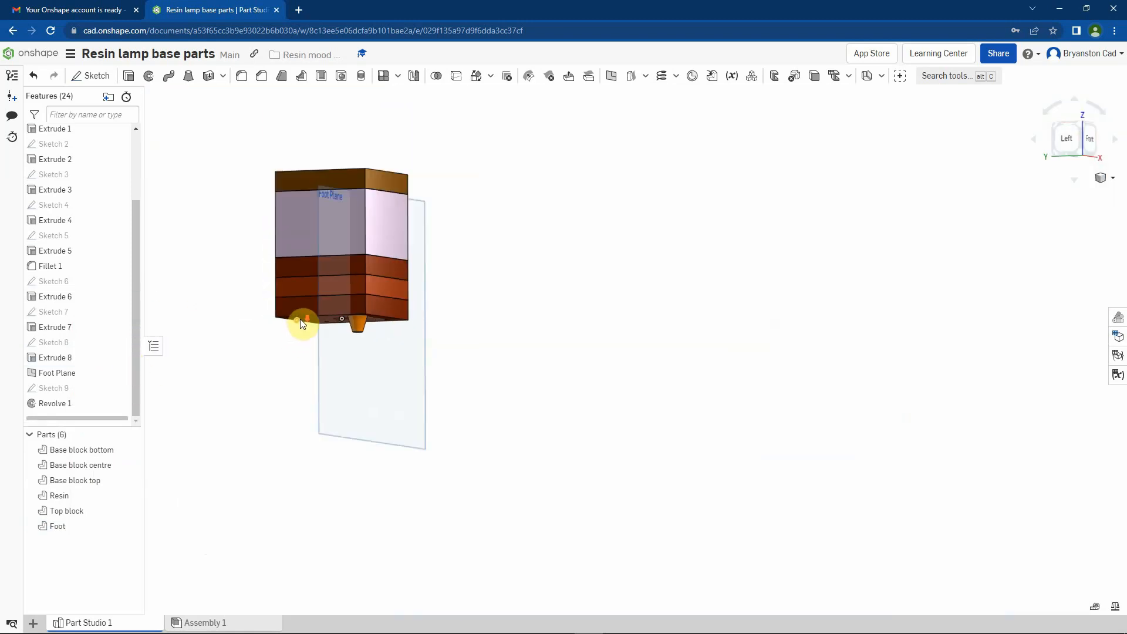
{"action": "right_click_drag", "start_coordinate": [533, 161], "coordinate": [503, 161]}
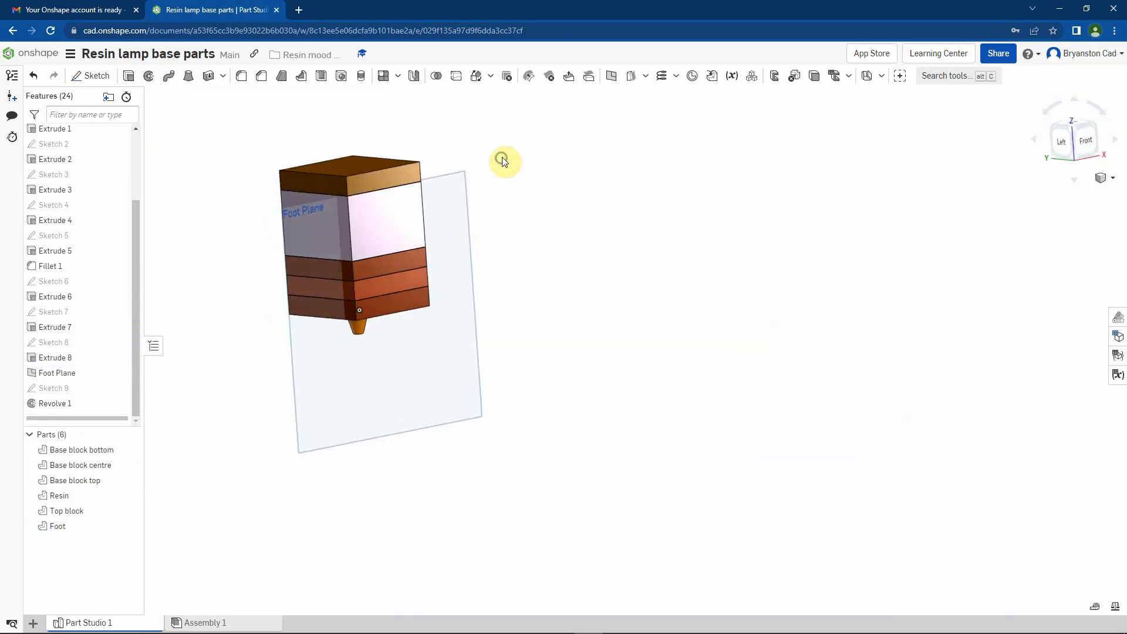